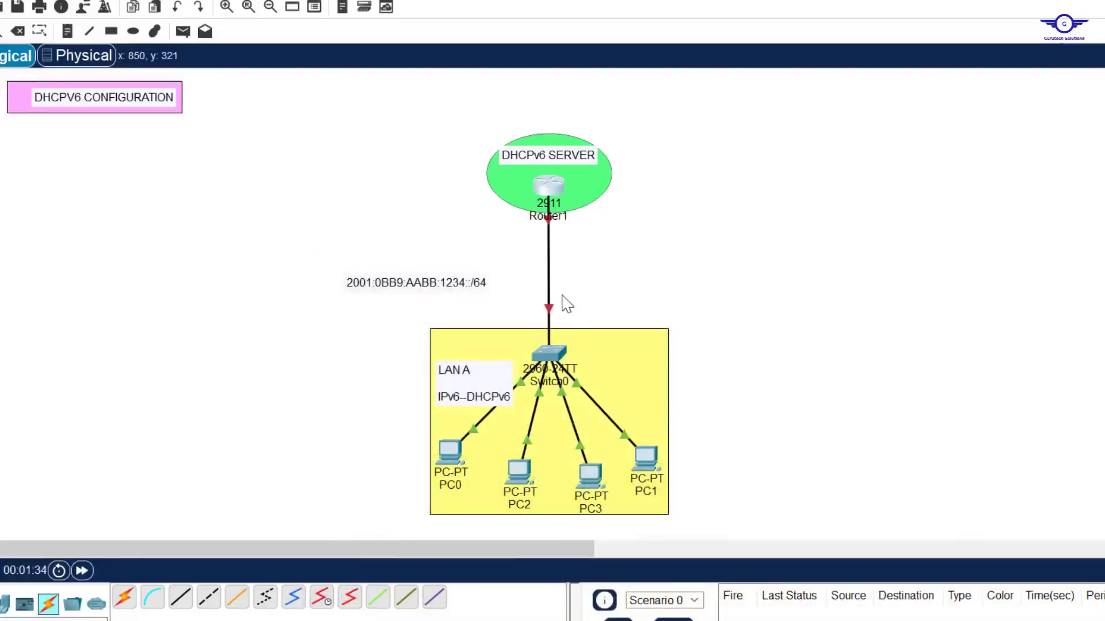
Nudge Router1 slightly within its ellipse and move the 2001:0BB9:AABB:1234::/64 label closer to the router-switch link.
drag(546, 185, 553, 190)
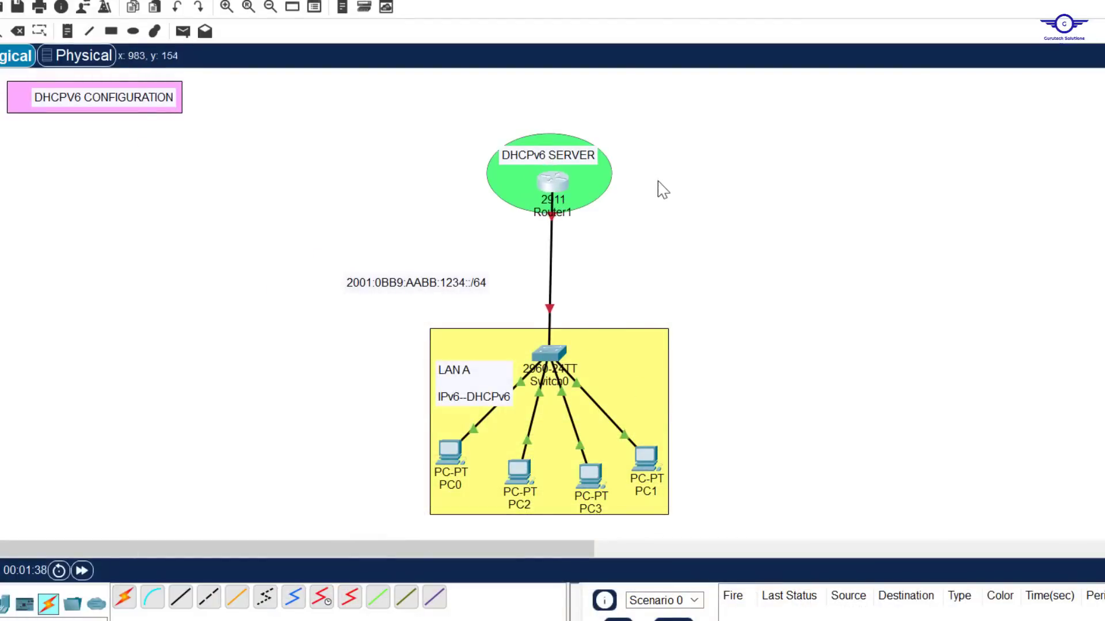
click(650, 206)
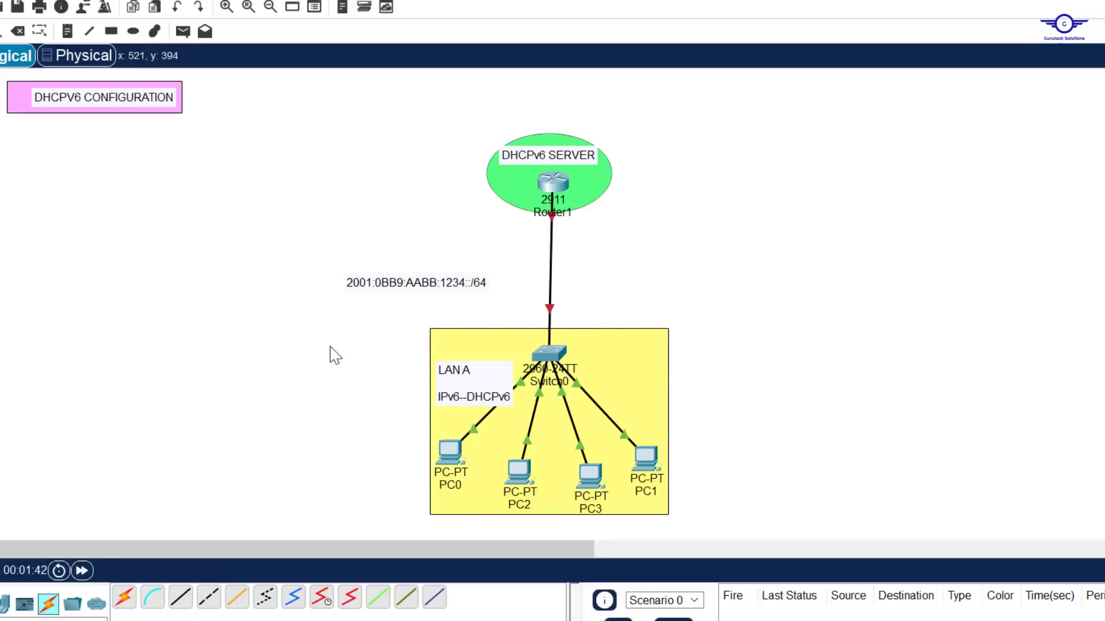
drag(329, 346, 734, 527)
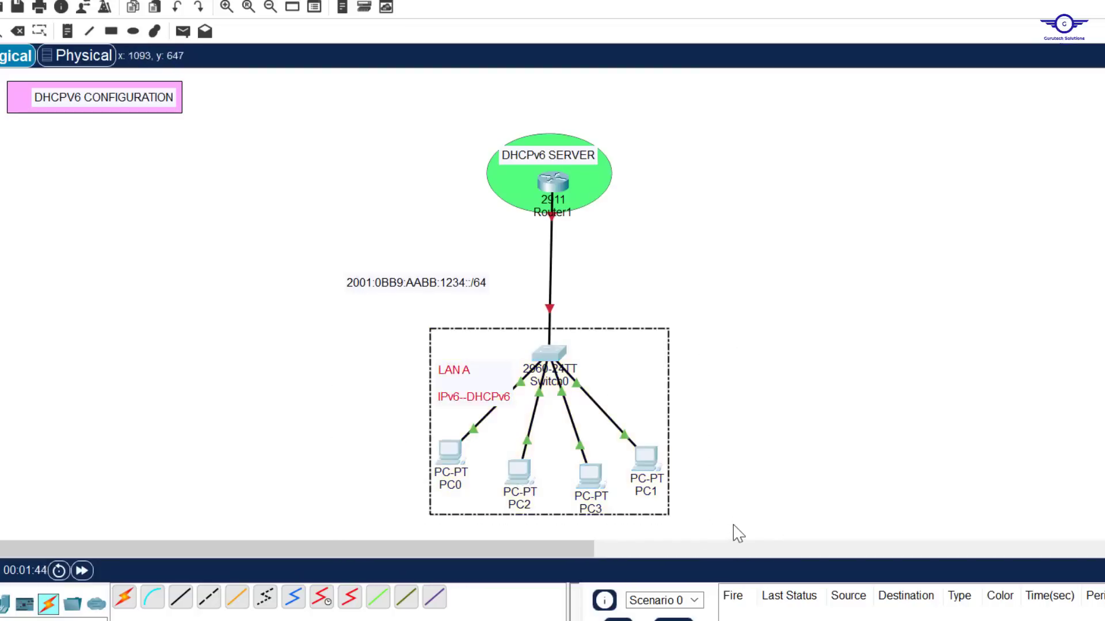
click(863, 390)
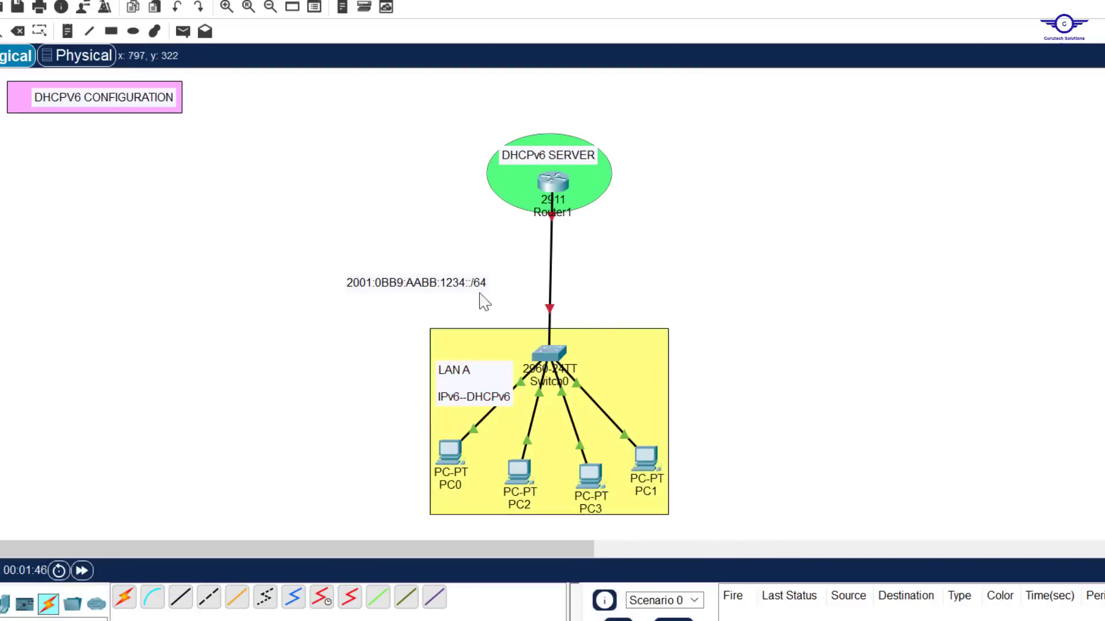
drag(414, 286, 460, 265)
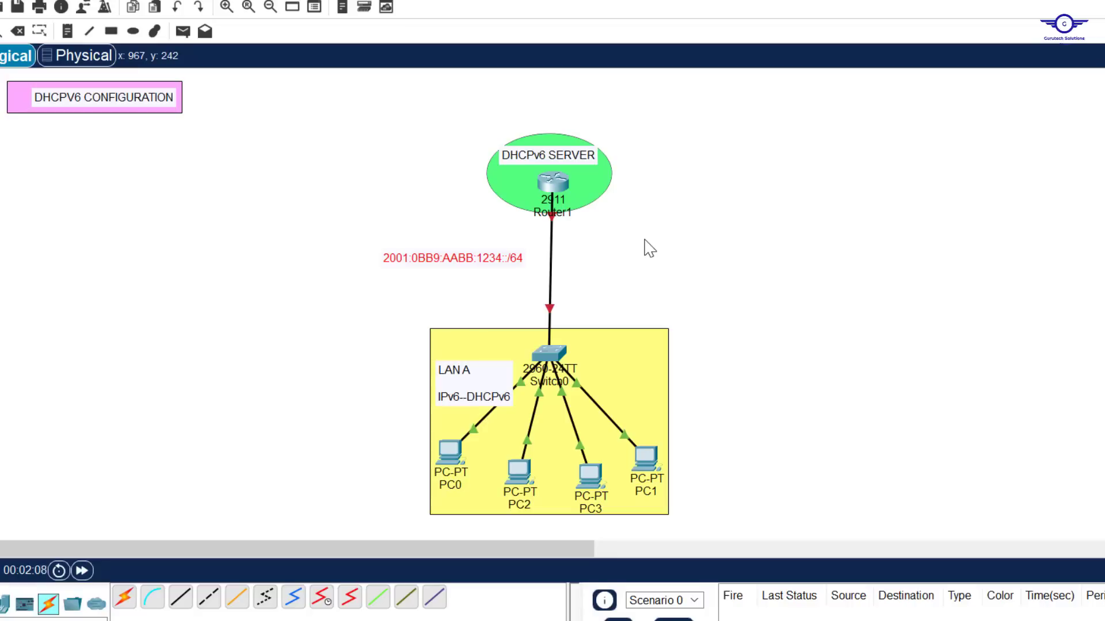
Open Router1's command line, then move and narrow its window so it fits fully on screen.
click(552, 183)
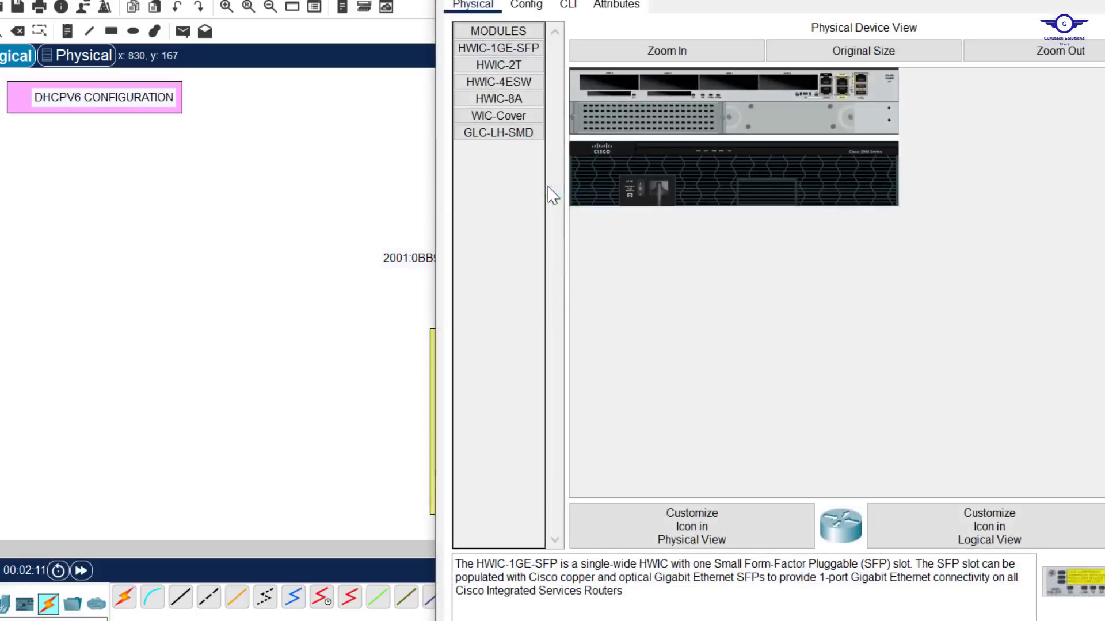
click(568, 5)
key(Return)
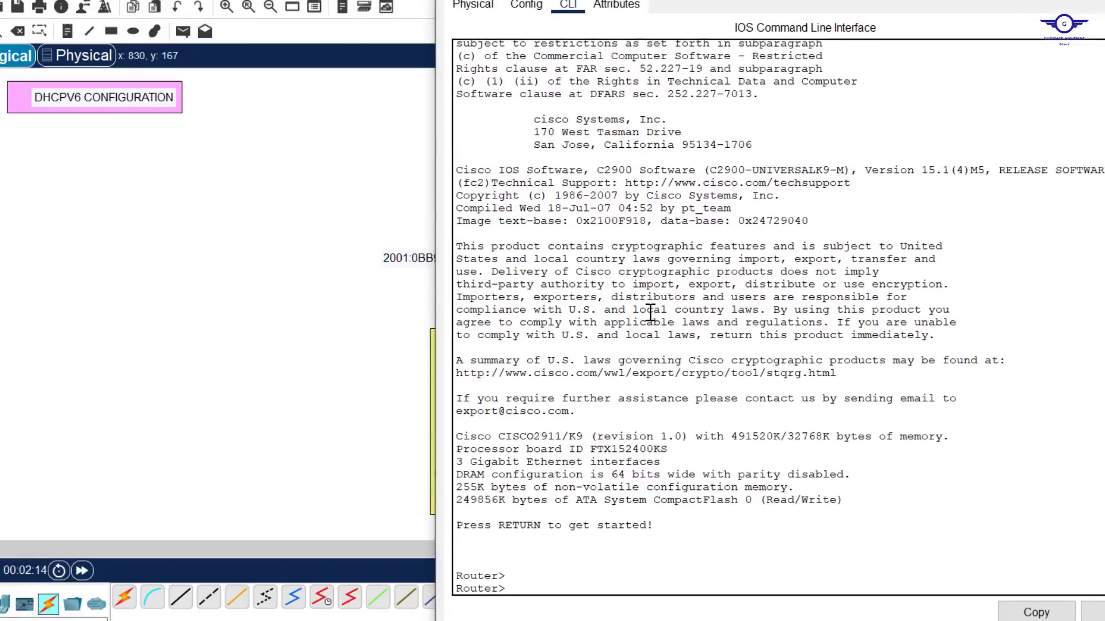
drag(785, 2, 771, 70)
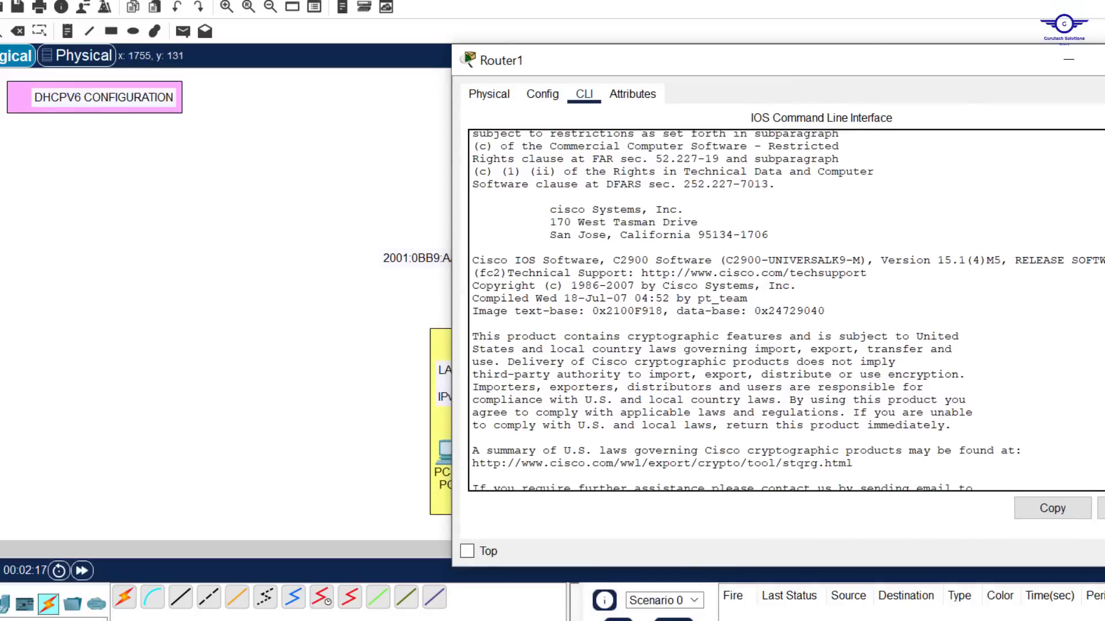
drag(1104, 175, 1082, 175)
Enter privileged mode on Router1 with en and global configuration mode with conf t.
key(Return)
key(Return)
key(Return)
text(er>e)
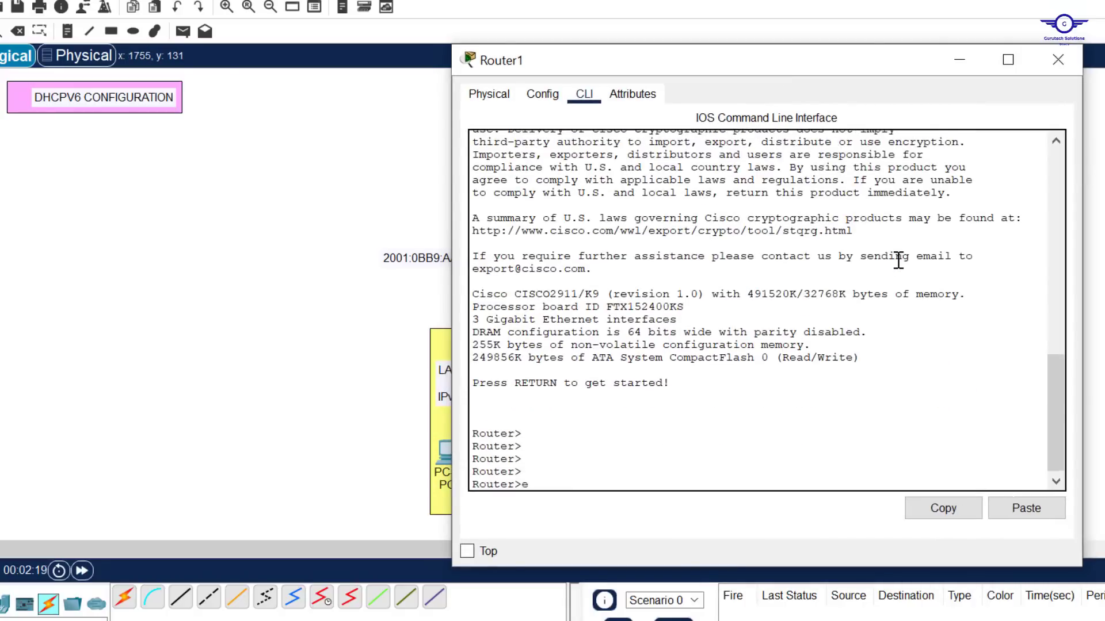
text(n)
key(Return)
text(conf t)
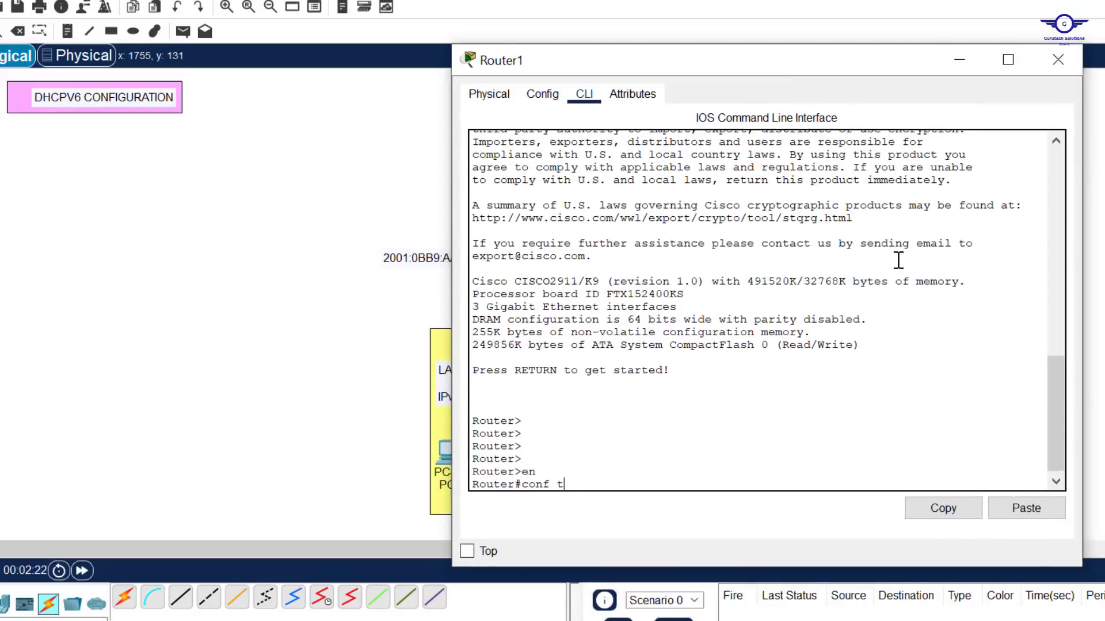
key(Return)
key(Return)
key(Return)
key(Return)
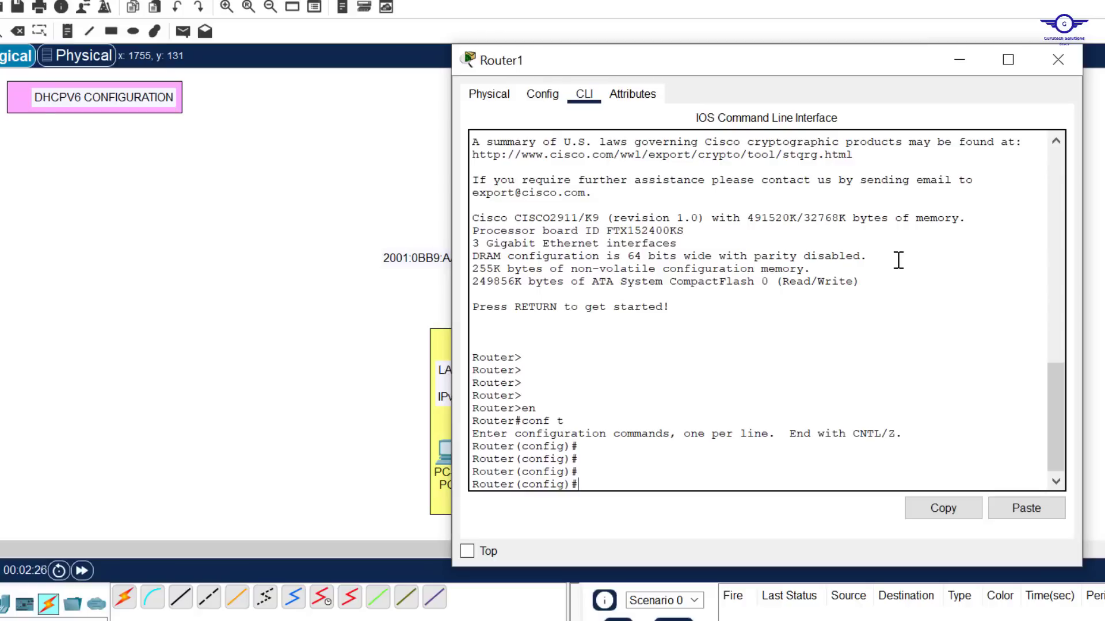
Enable IPv6 routing on Router1 with the ipv6 unicast-routing command.
text(ipv)
key(Tab)
text(un)
key(Tab)
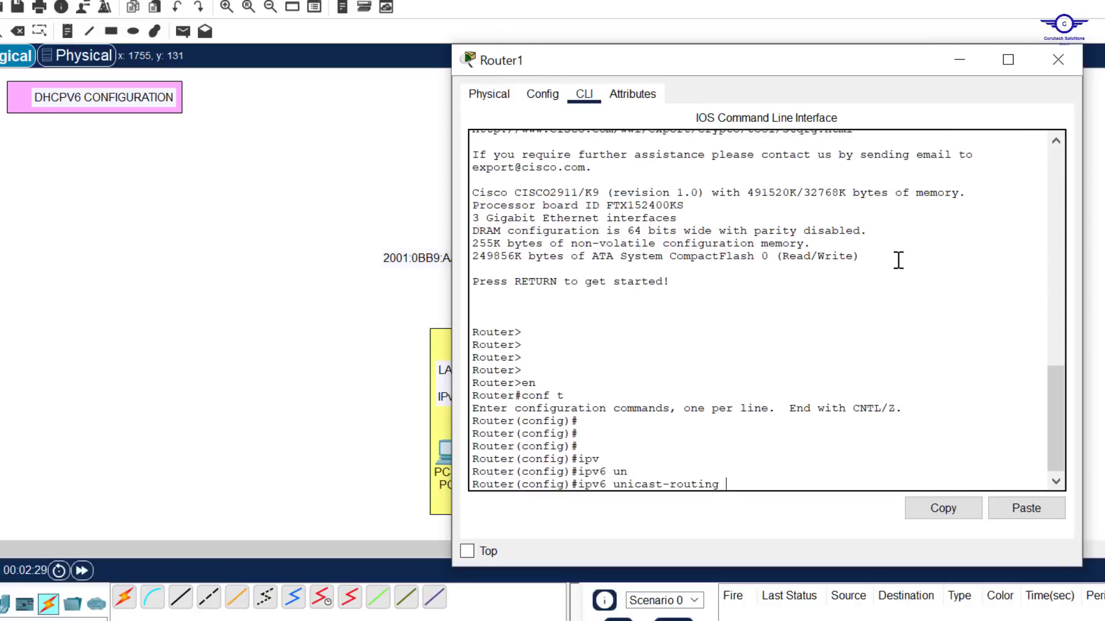
key(Return)
key(Return)
key(Return)
key(Return)
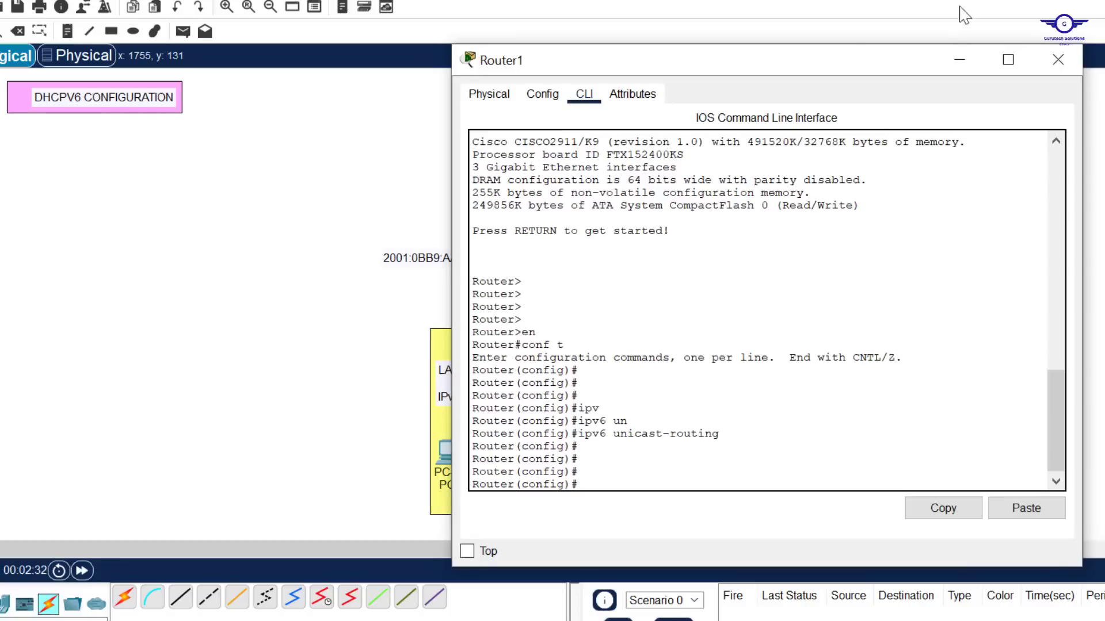
Move the Router1 window aside to uncover the topology and highlight the ipv6 unicast-routing command for review.
drag(789, 72, 968, 64)
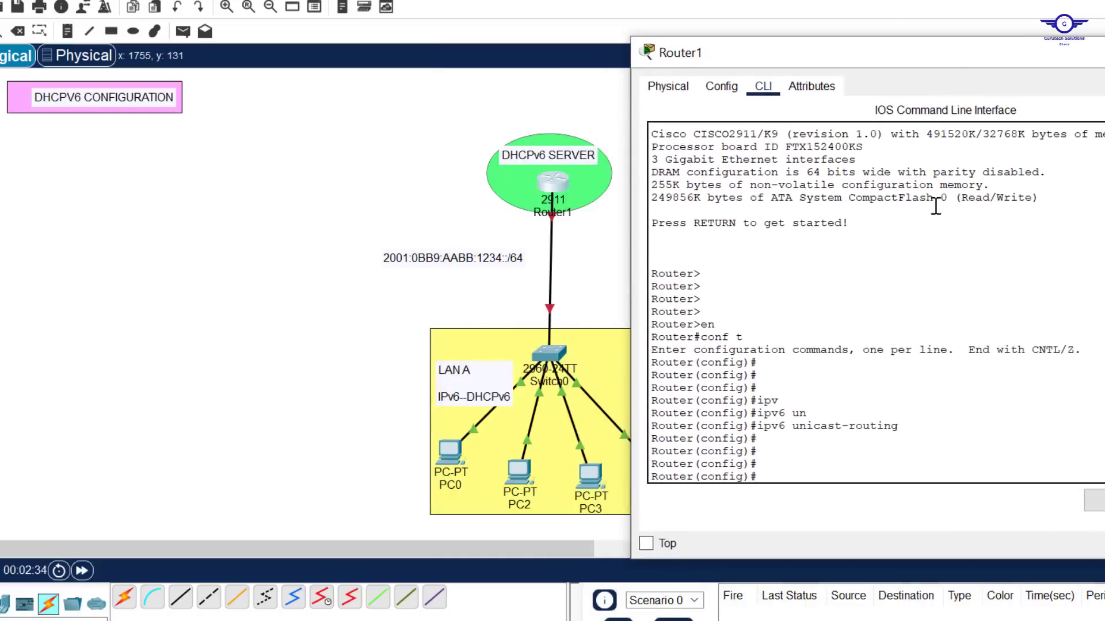
drag(903, 426, 756, 429)
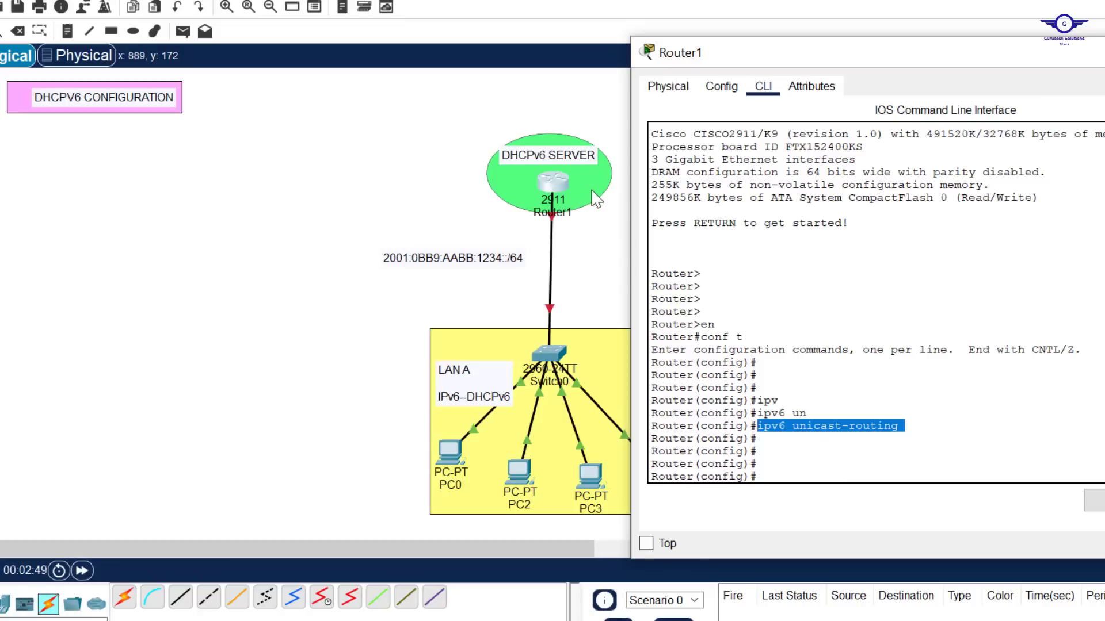
click(811, 455)
key(Return)
key(Return)
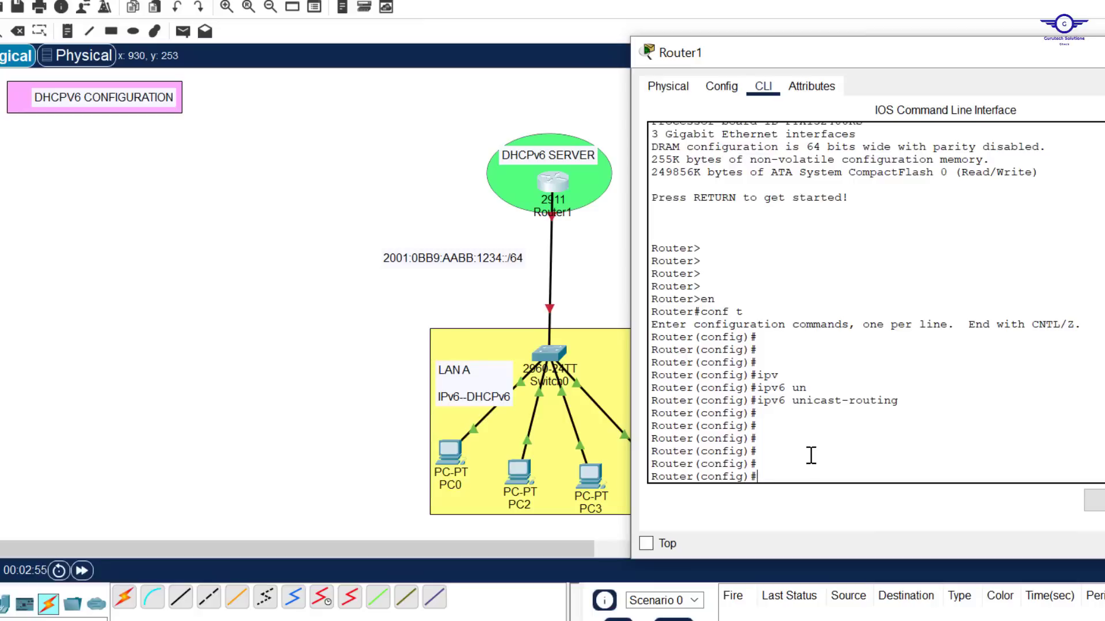
Create a DHCPv6 pool named TEST with the ipv6 dhcp pool command.
text(ipv)
key(Tab)
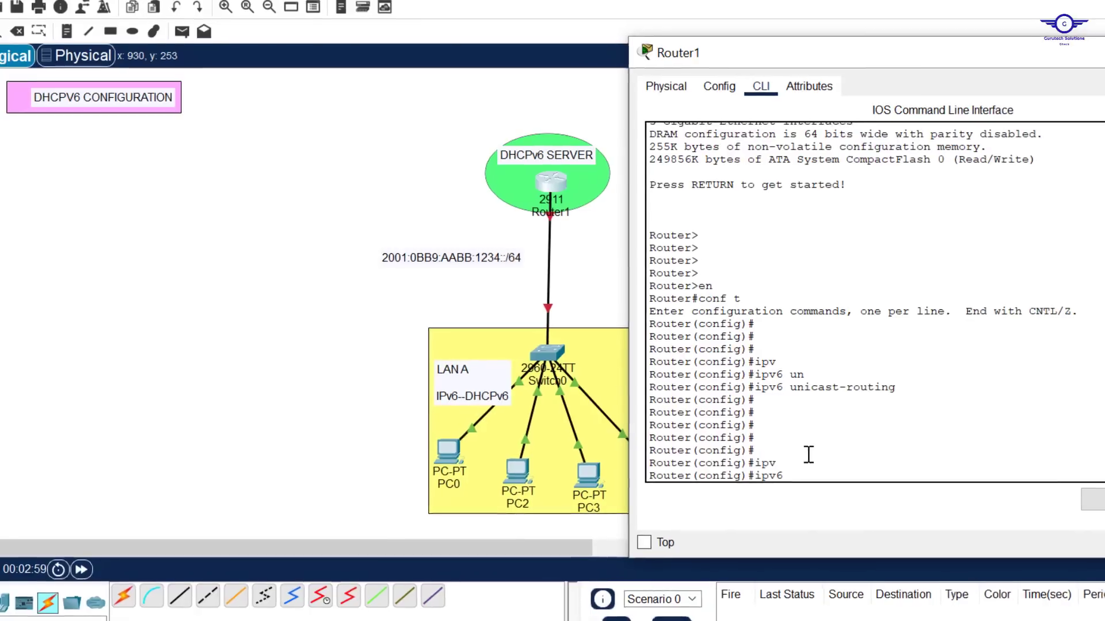
text(d)
key(Tab)
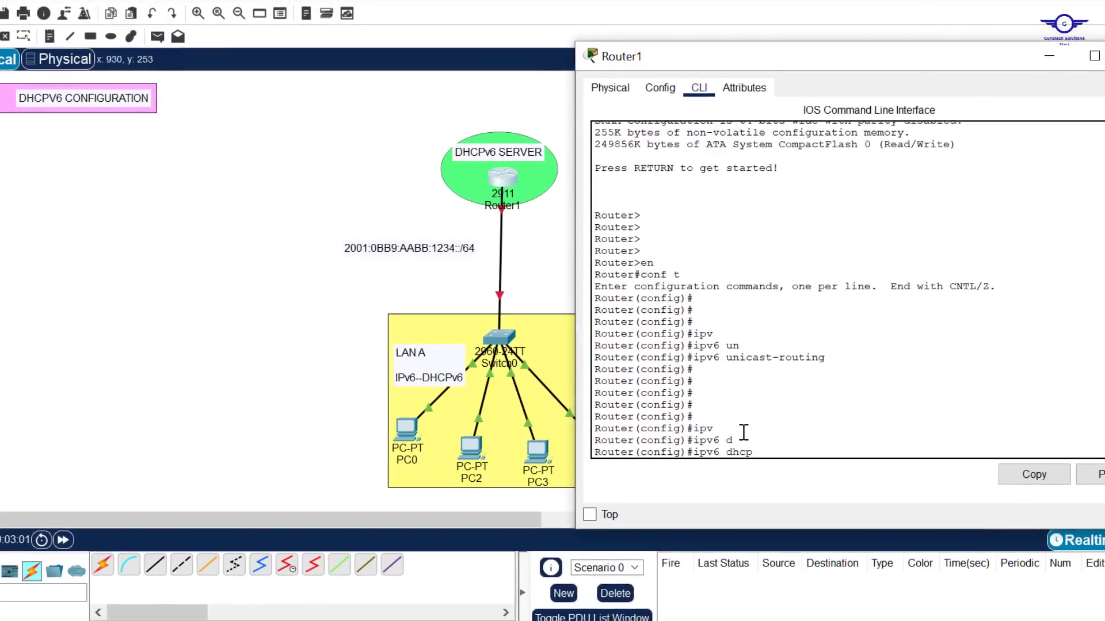
text(p)
key(Tab)
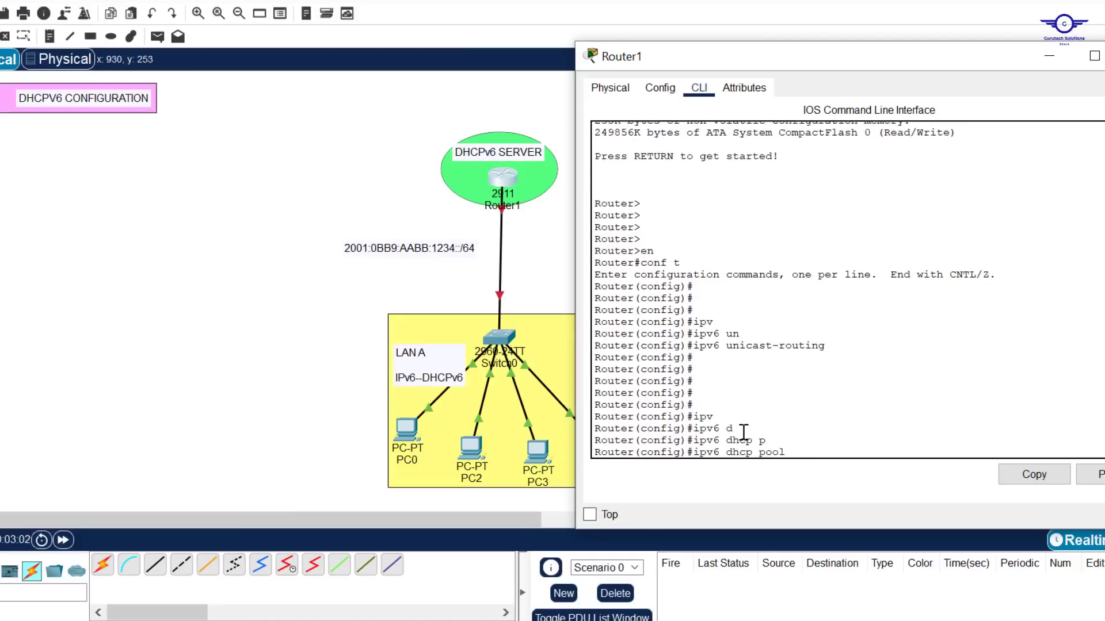
key(Tab)
key(Caps_Lock)
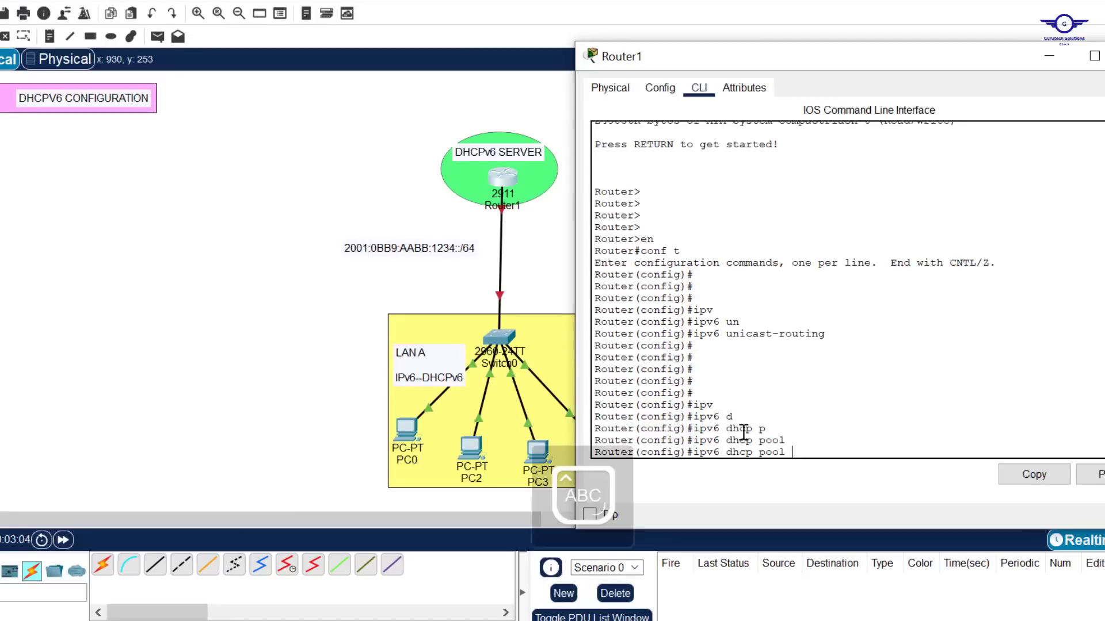
text(TEST)
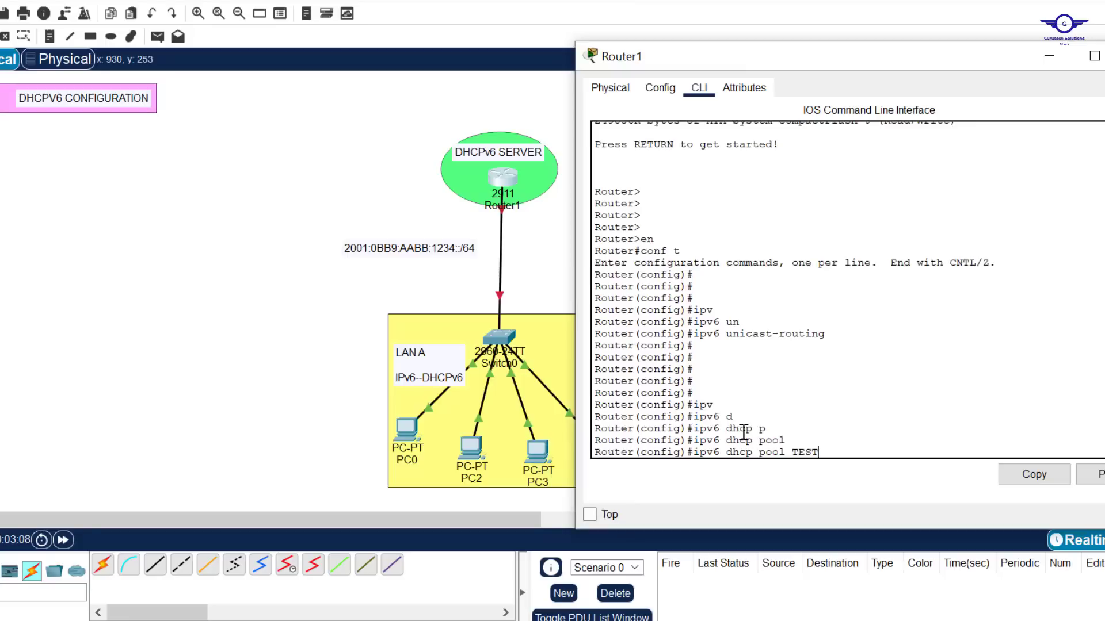
key(Caps_Lock)
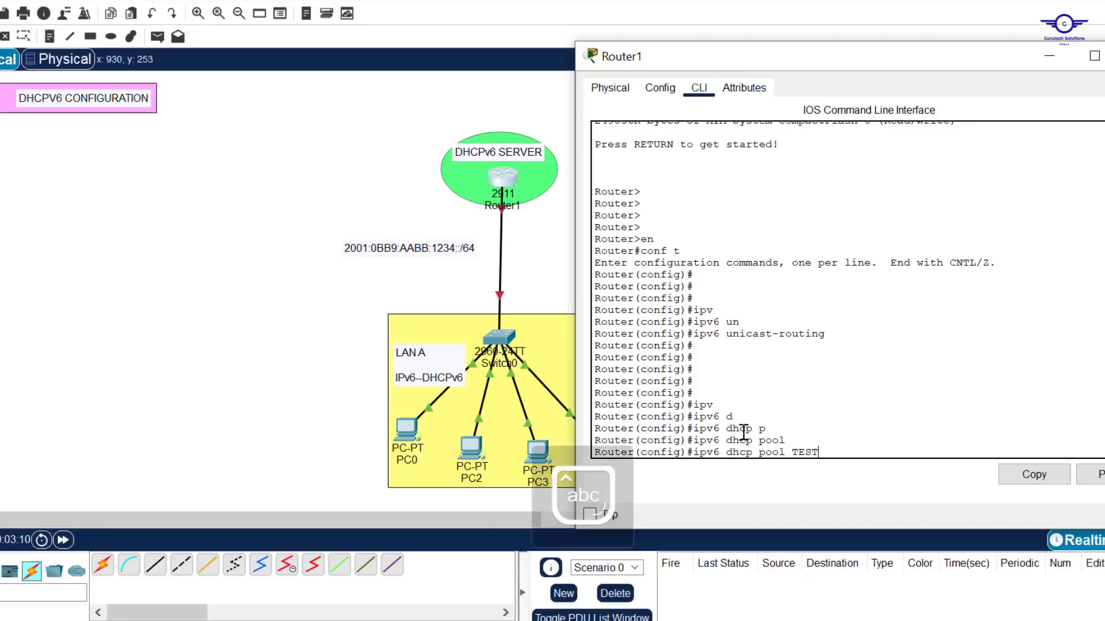
key(Return)
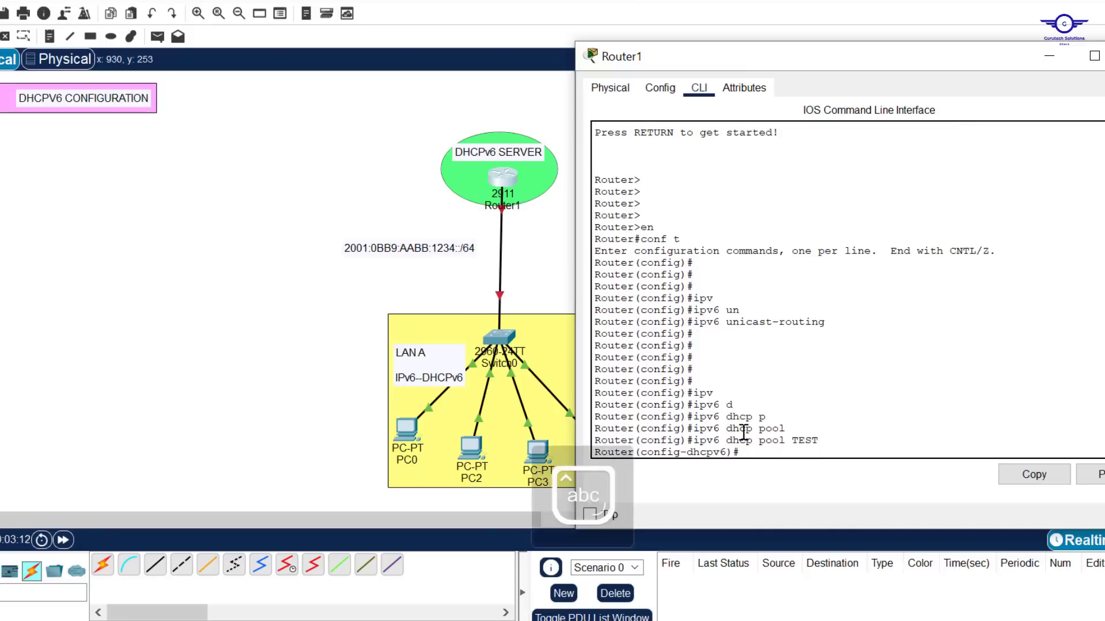
List the commands available in DHCPv6 pool configuration mode.
text(ad)
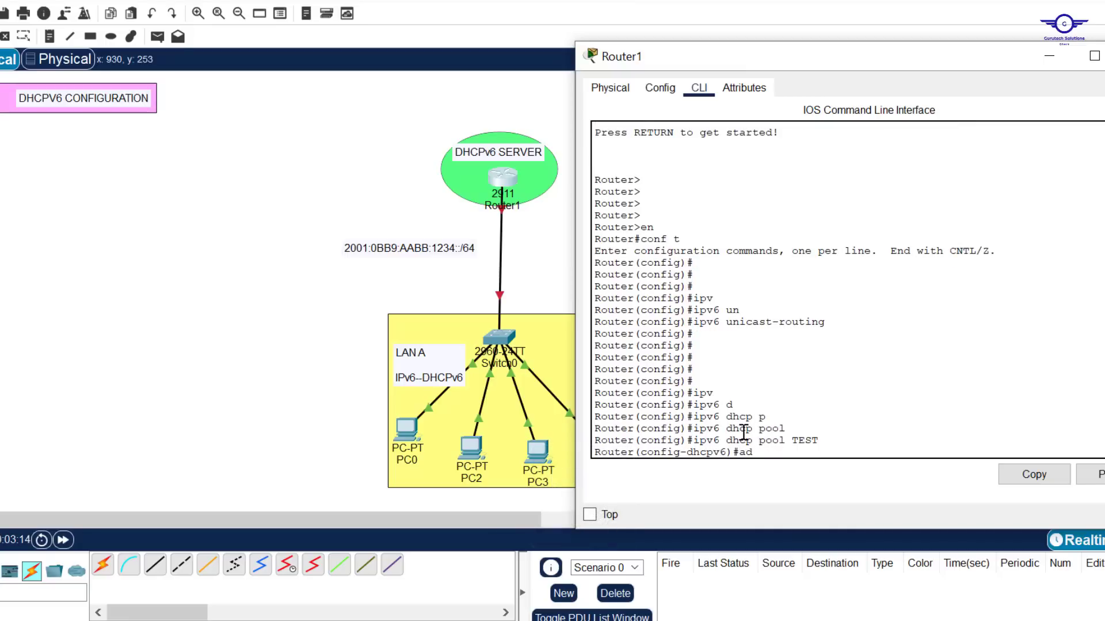
key(BackSpace)
key(BackSpace)
text(ipv)
key(Tab)
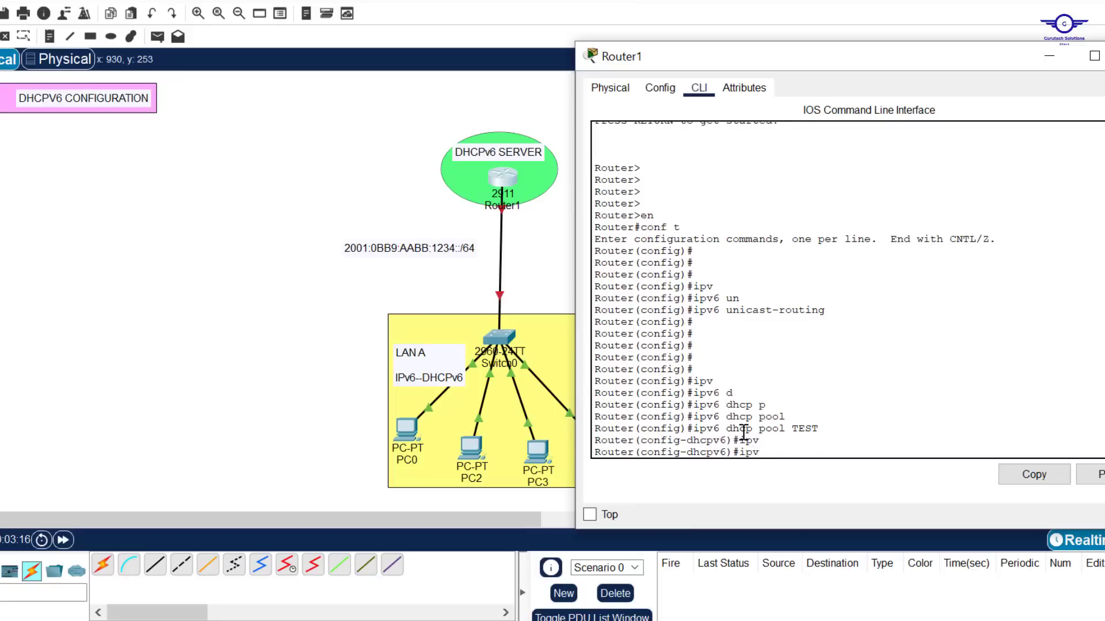
key(BackSpace)
key(BackSpace)
key(BackSpace)
text(?)
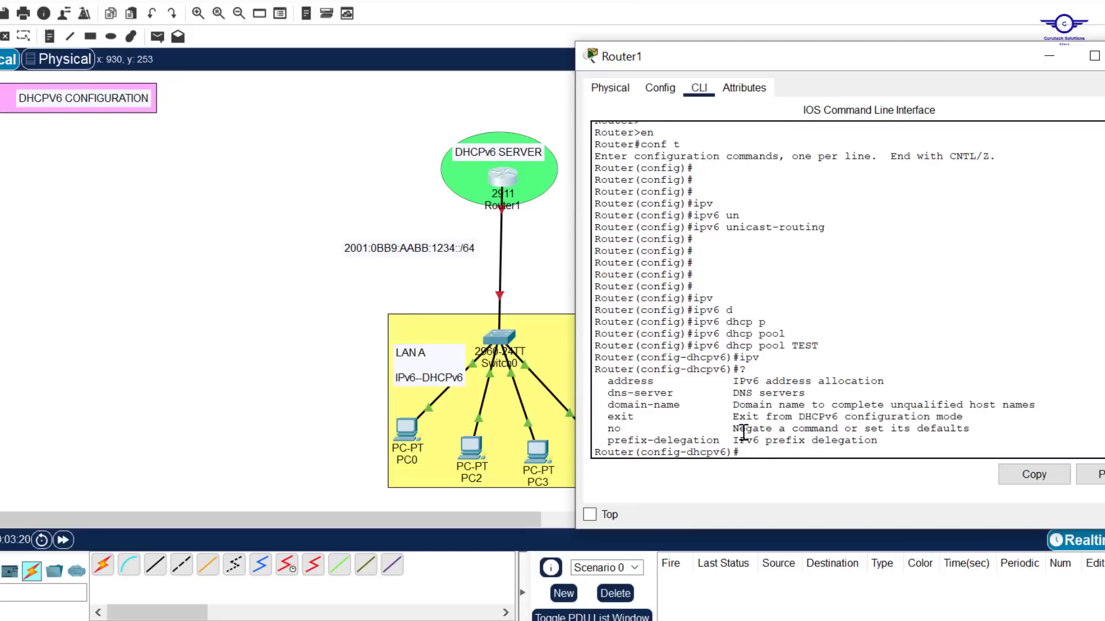
Set the TEST pool's address prefix to 2001:0BB9:AABB:1234::/64, copying the value from the topology label.
text(addr)
key(Tab)
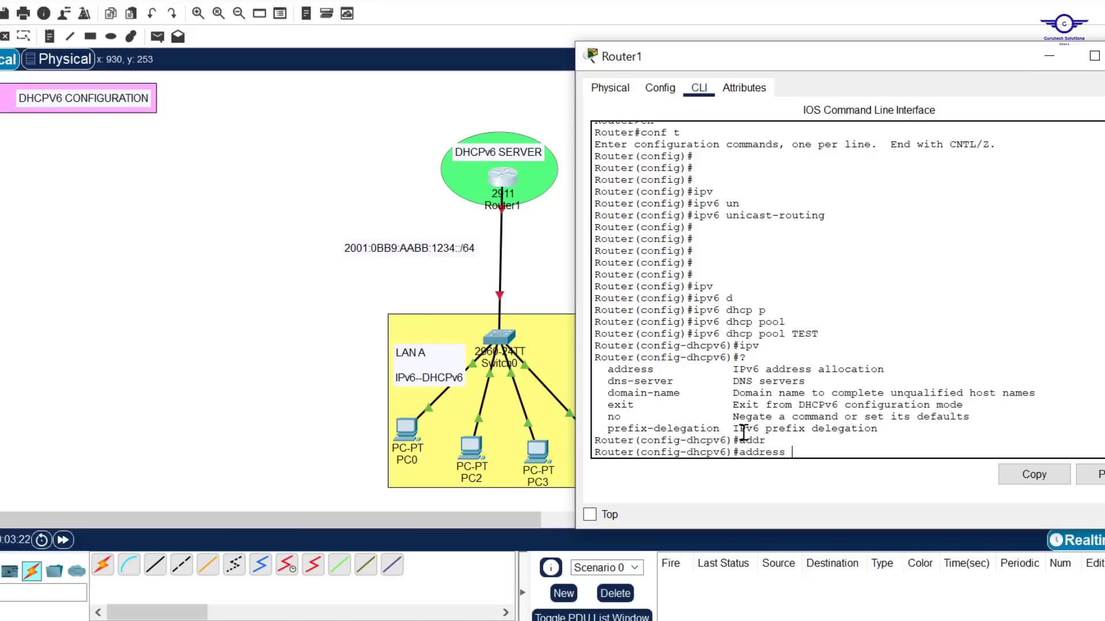
text(p)
key(Tab)
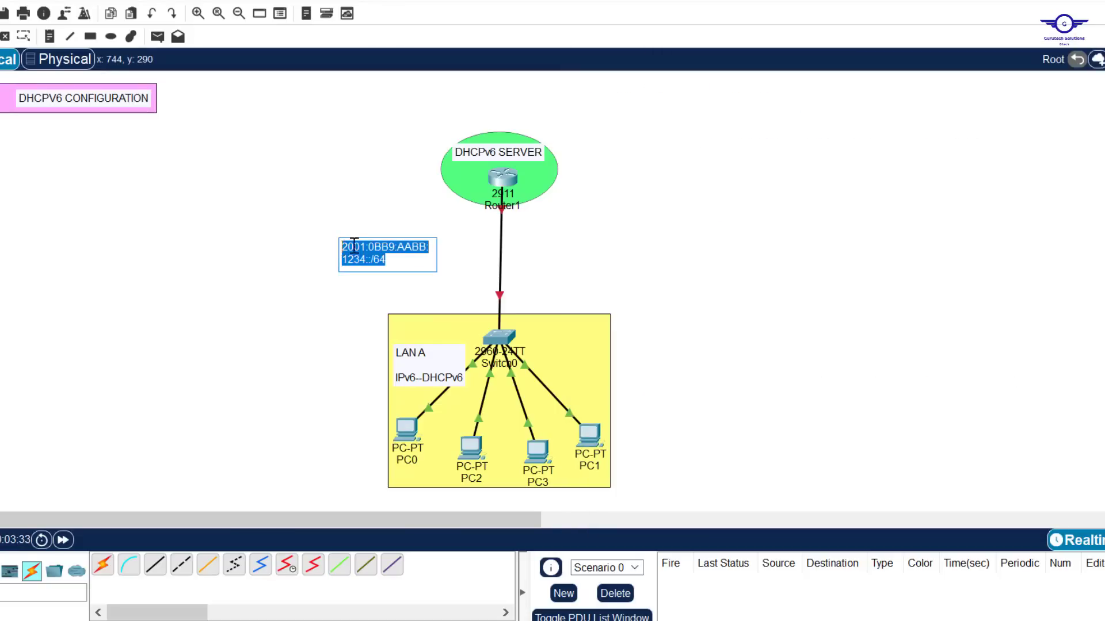
click(509, 191)
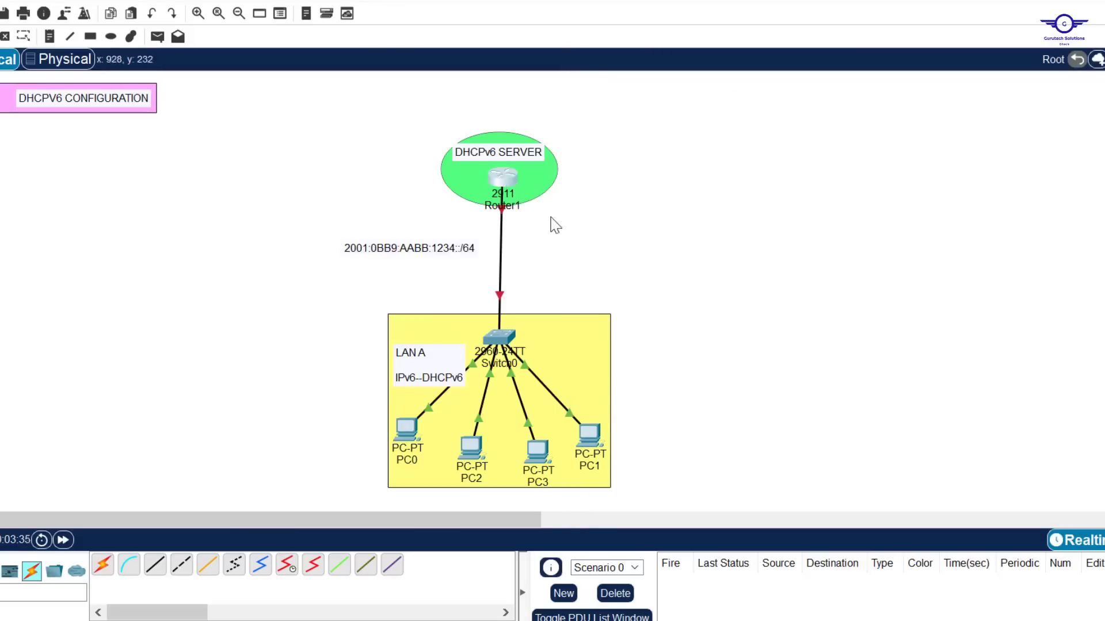
click(503, 183)
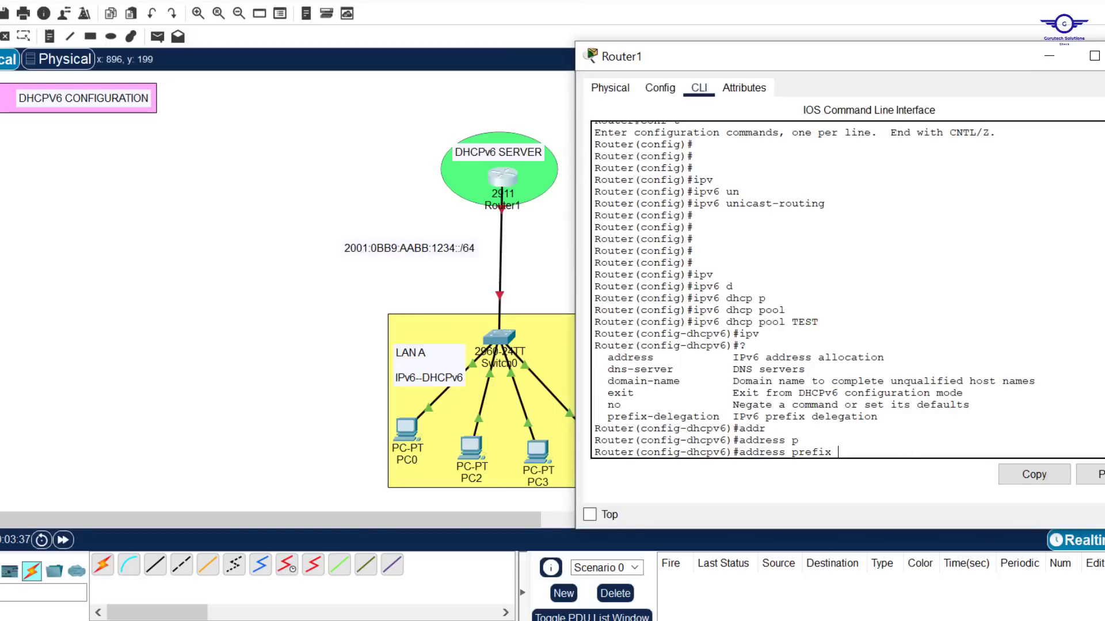
click(1091, 474)
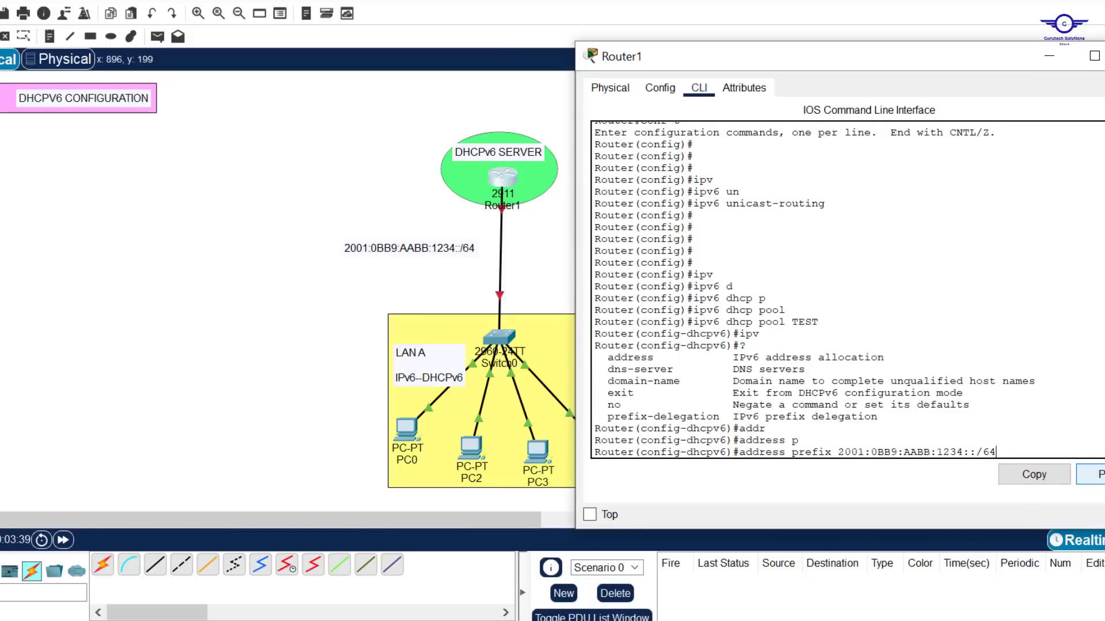
key(Return)
key(Return)
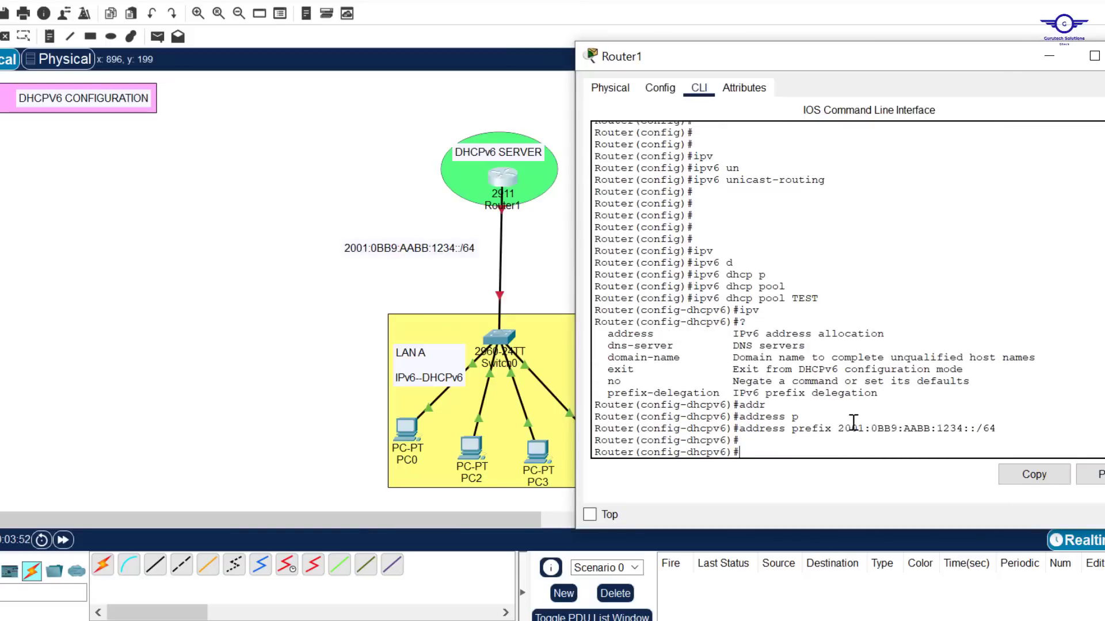
Set the TEST pool's DNS server to 2001:0BB9:AABB:1234::1, reusing the copied prefix with its ending changed.
text(dn)
key(Tab)
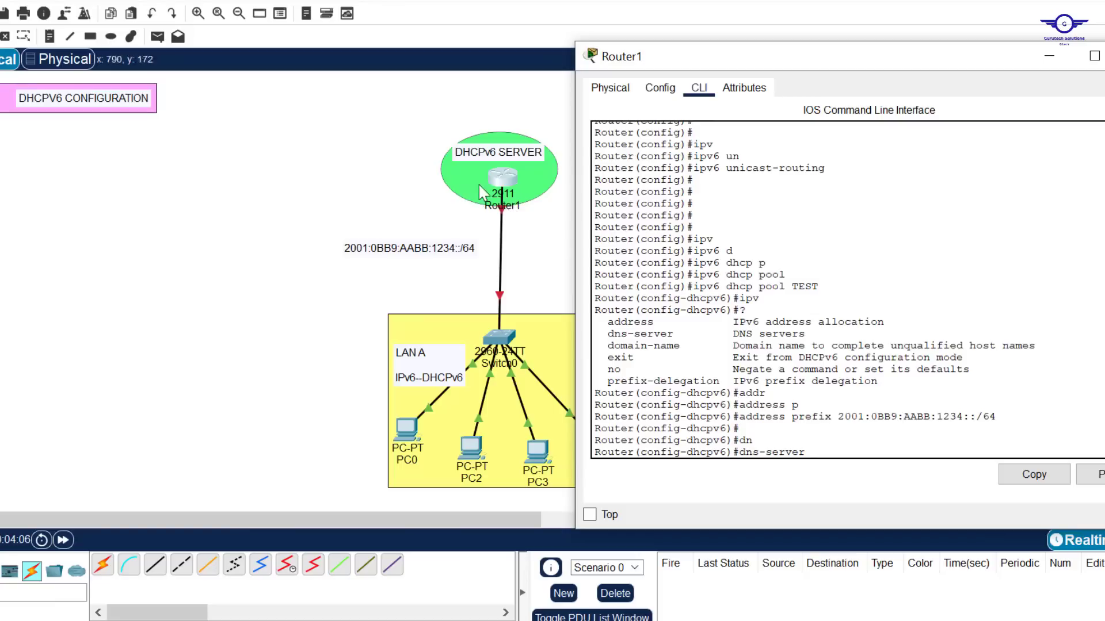
click(1093, 475)
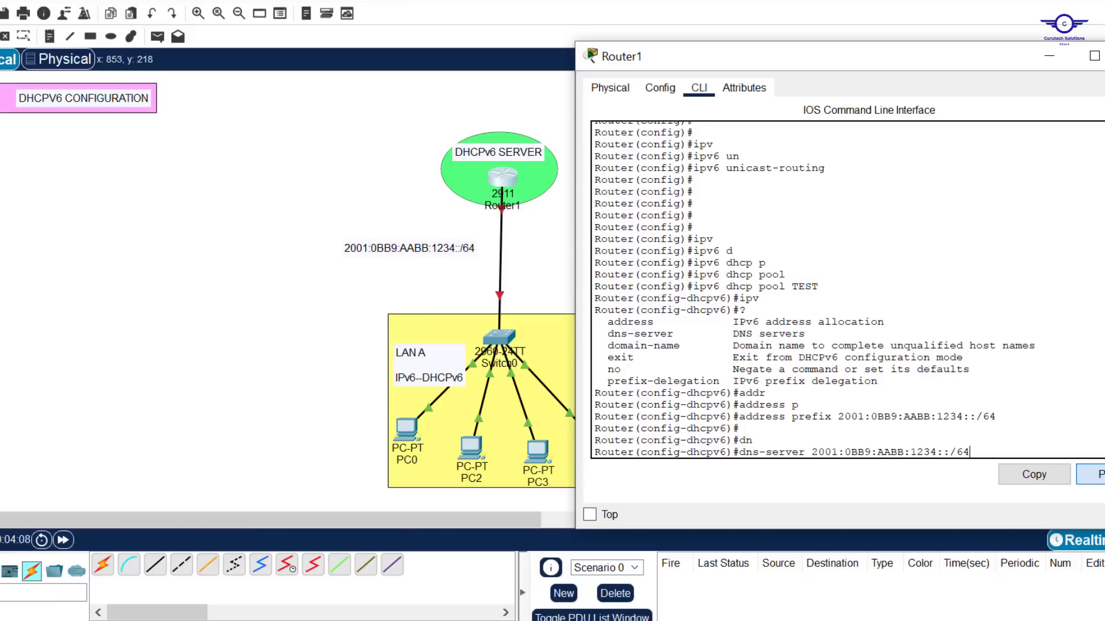
key(BackSpace)
key(BackSpace)
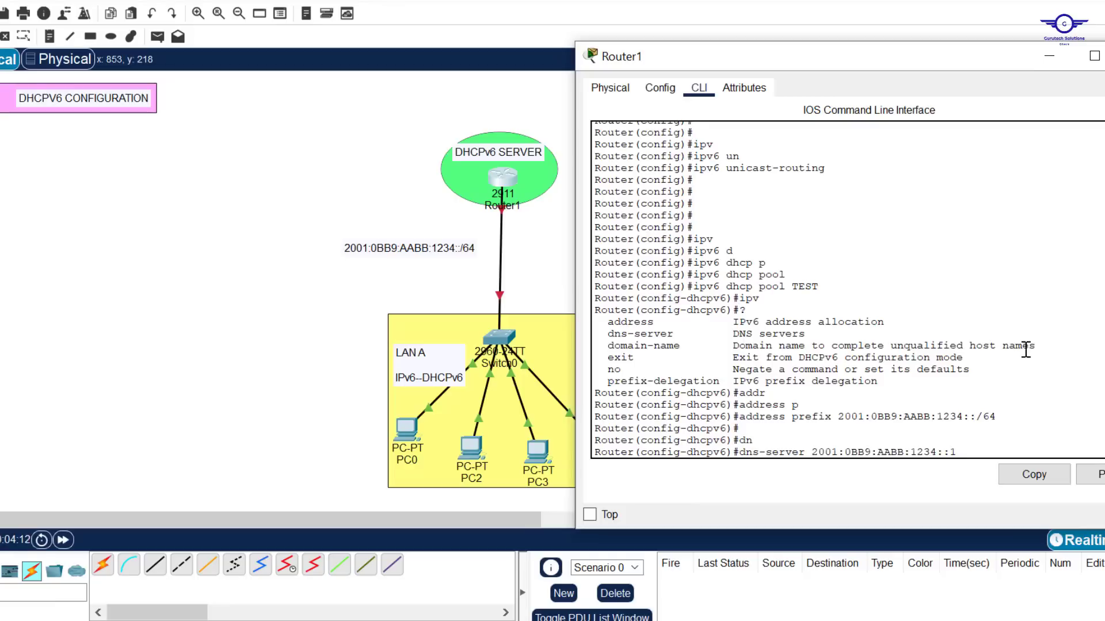
key(Return)
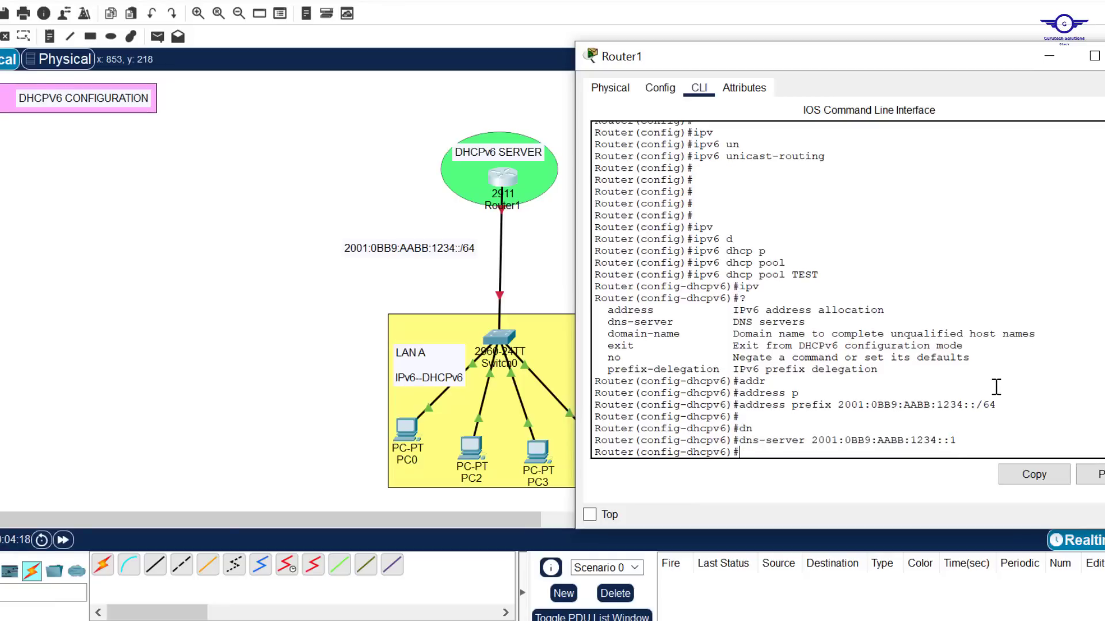
Set the TEST pool's domain name to gtech.com.
text(doma)
key(Tab)
text(g)
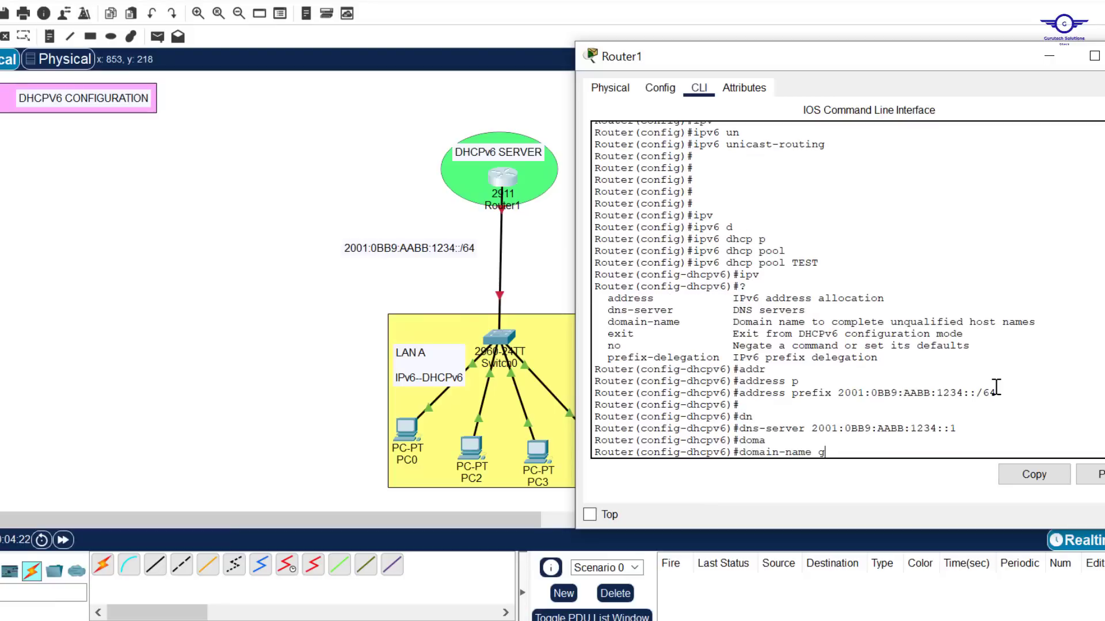
text(tech.com)
key(Return)
Exit DHCPv6 pool configuration mode and save the router configuration with do wr.
text(exi)
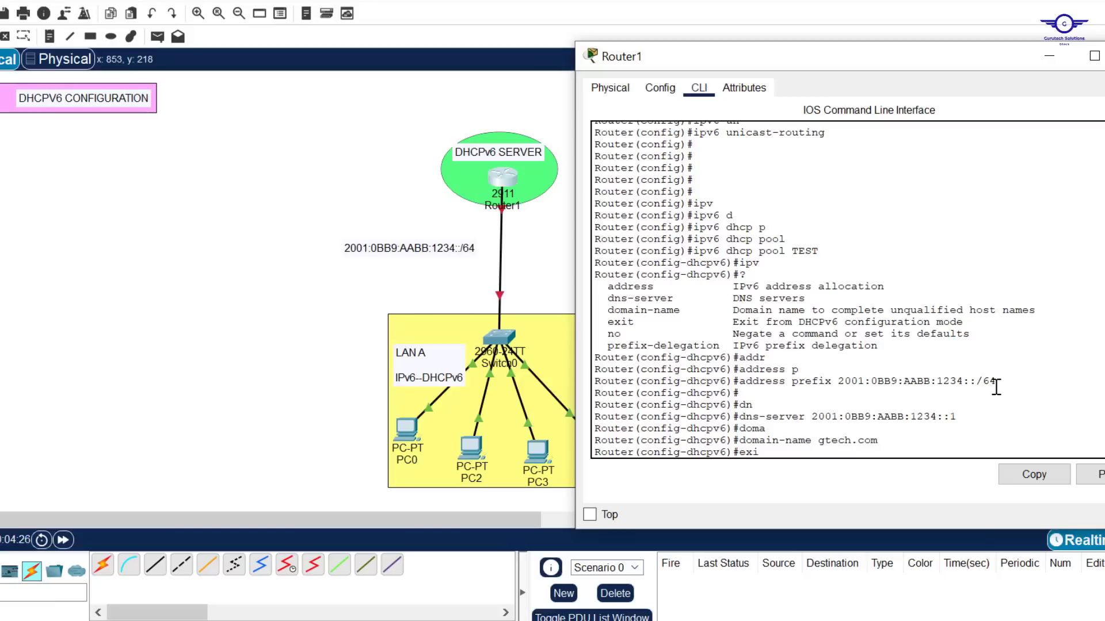
text(t)
key(Return)
key(Return)
key(Return)
key(Return)
text(do w)
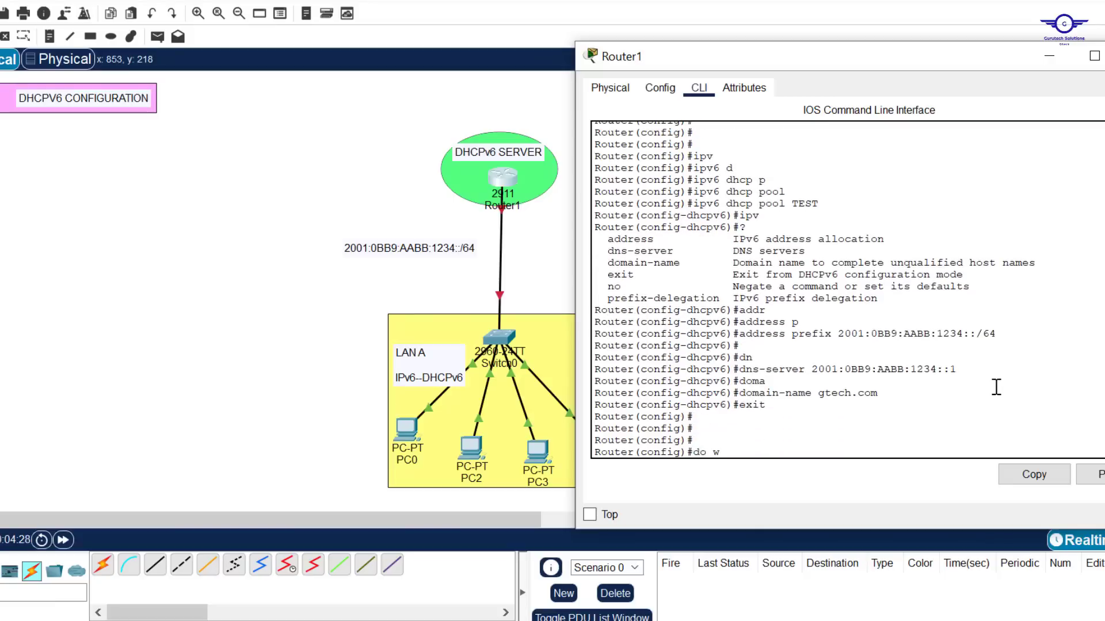
text(r)
key(Return)
key(Return)
key(Return)
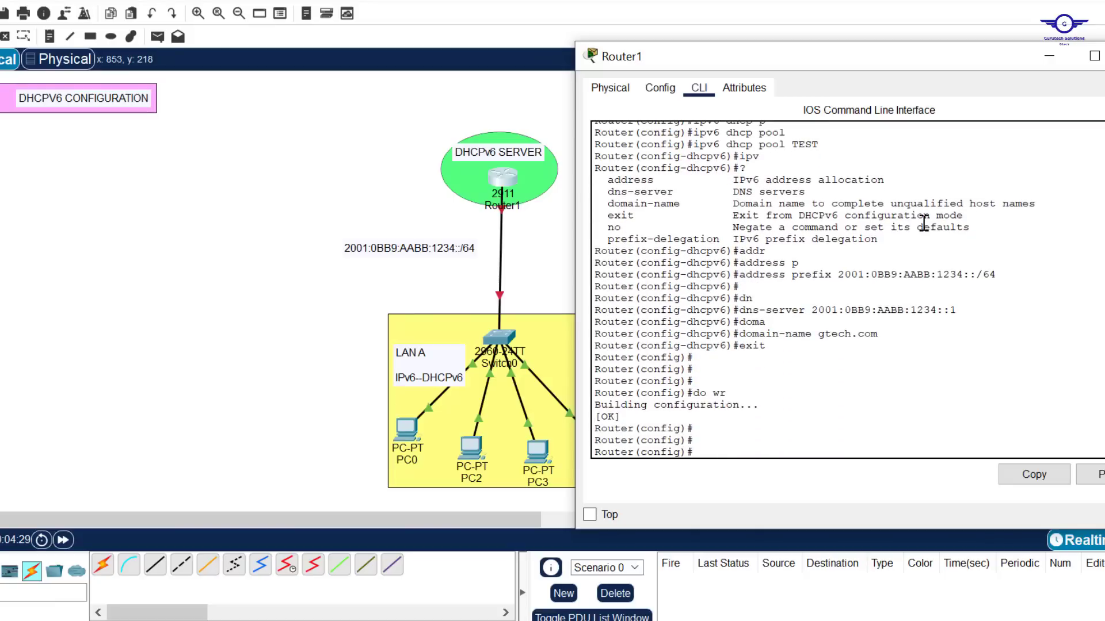
Highlight the TEST pool's configuration lines for review and look at Router1's link in the topology.
click(904, 339)
drag(904, 339, 693, 145)
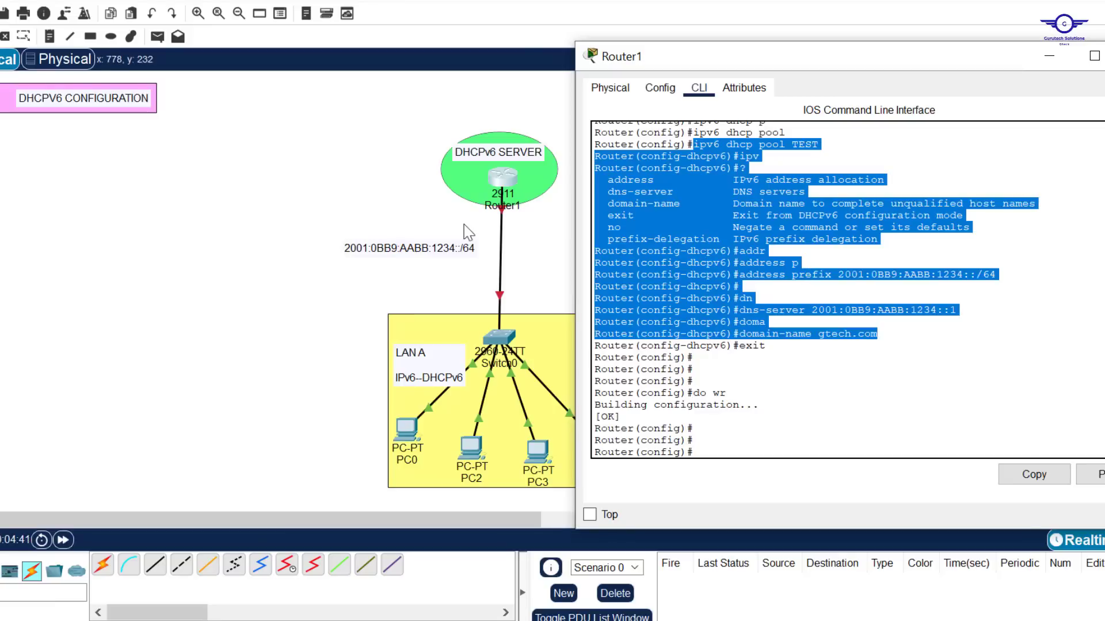
click(546, 220)
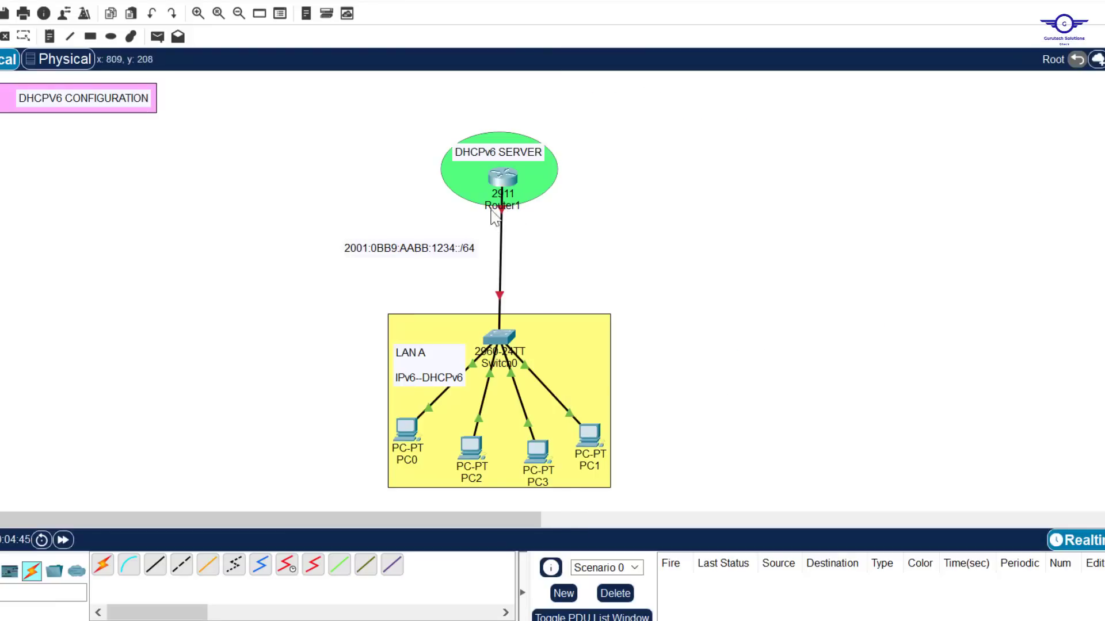
click(504, 182)
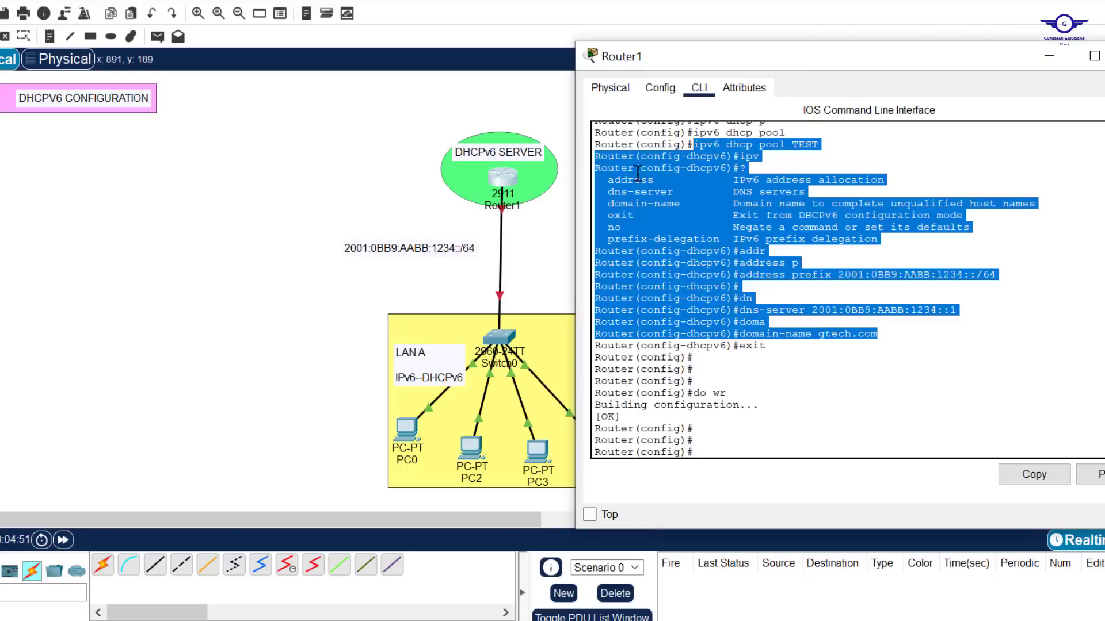
click(777, 378)
Check which Router1 port connects to Switch0 and enter interface configuration mode for gig0/0.
click(530, 229)
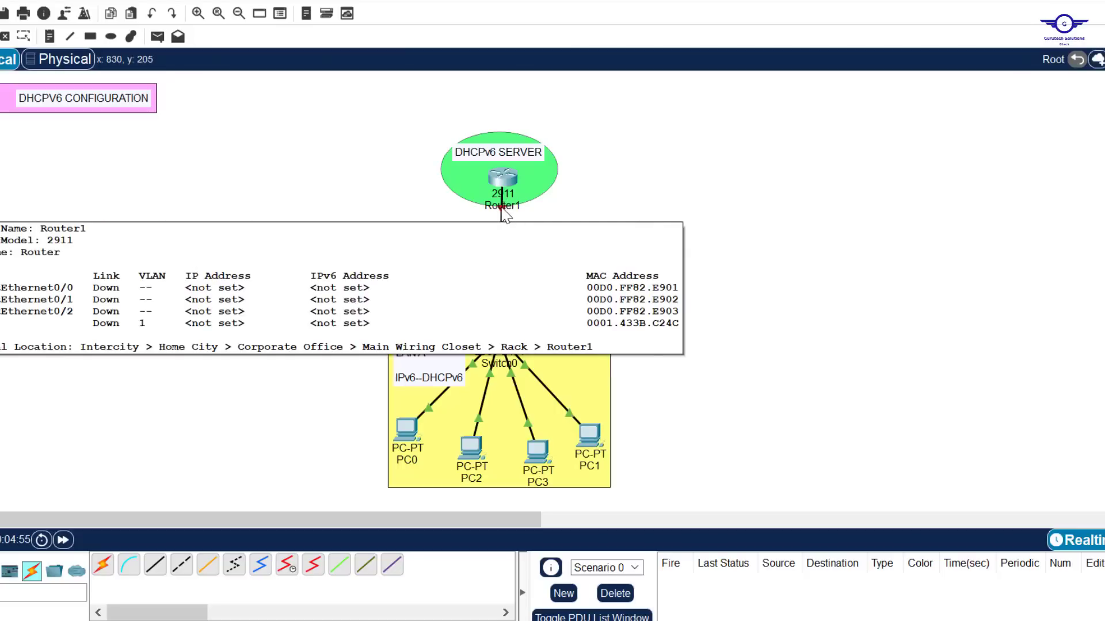
click(504, 181)
text(in)
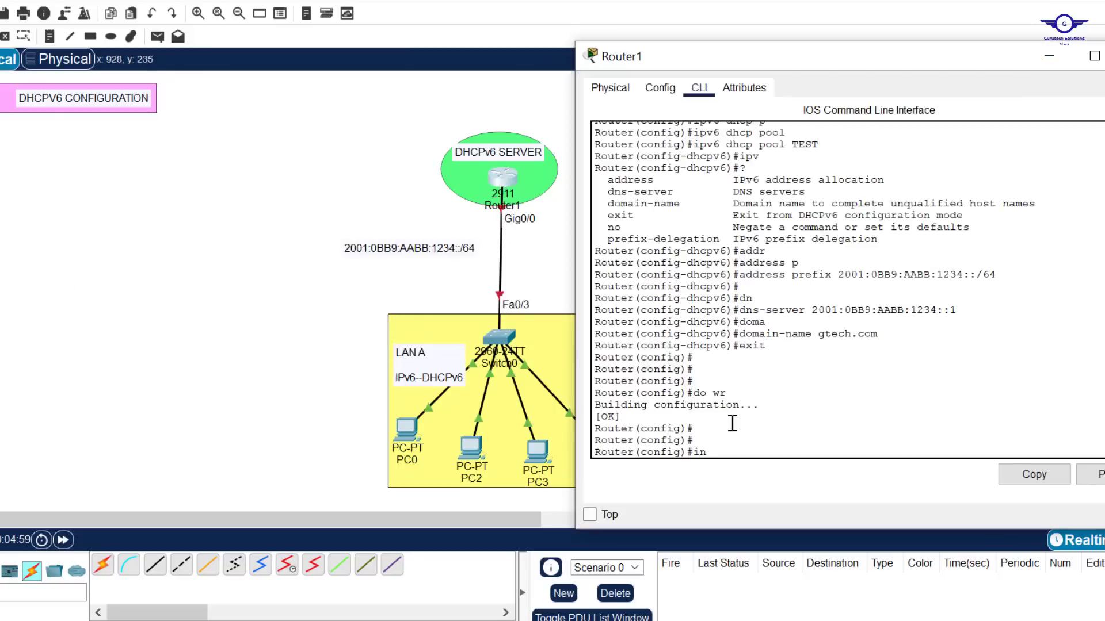
text(t gig)
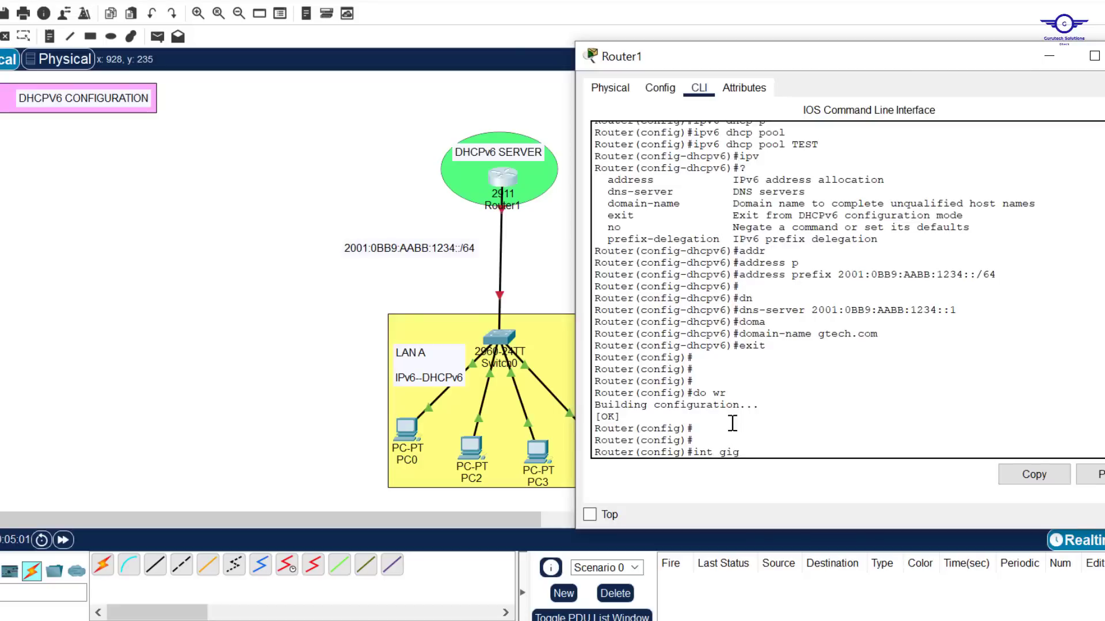
text(0/0)
key(Return)
key(Return)
key(Return)
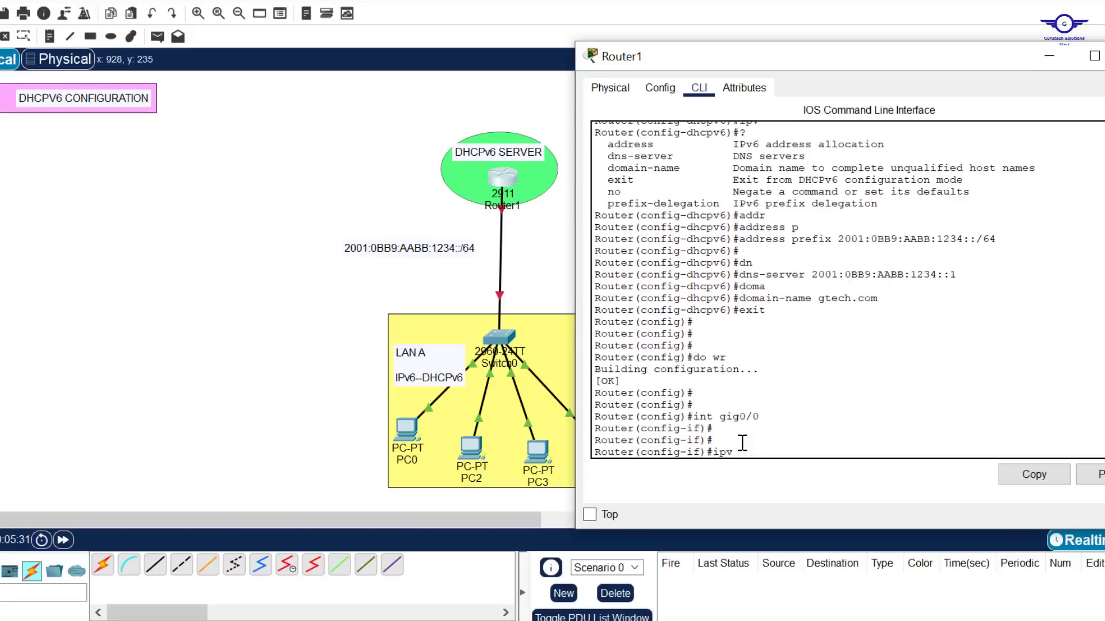
Assign the link-local IPv6 address fe80::3 to interface gig0/0.
key(Tab)
text(a)
key(Tab)
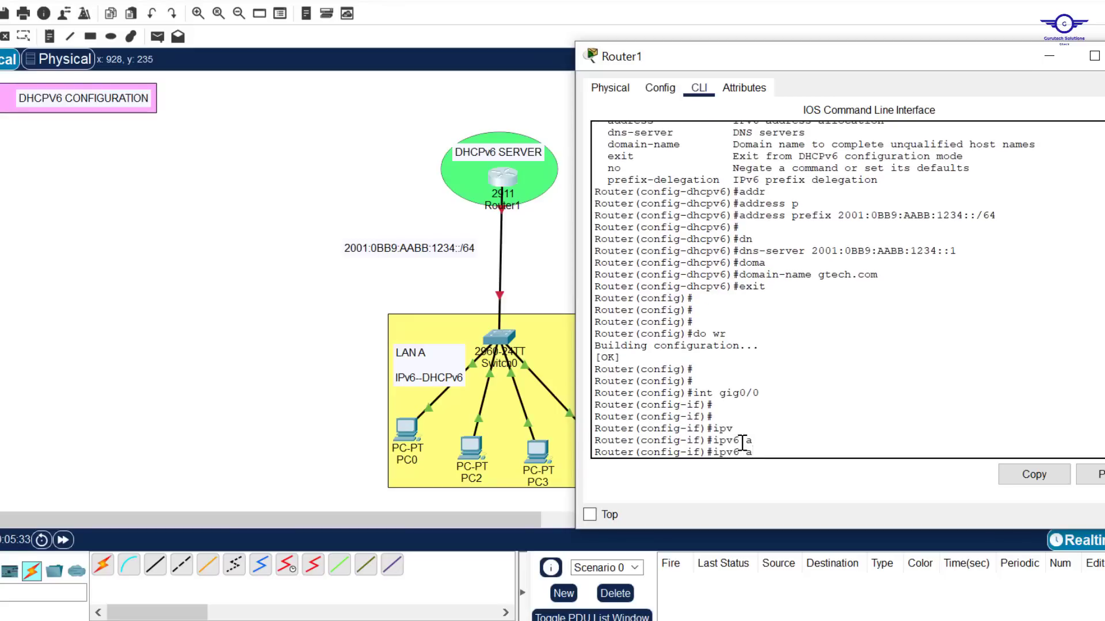
text(dd)
key(Tab)
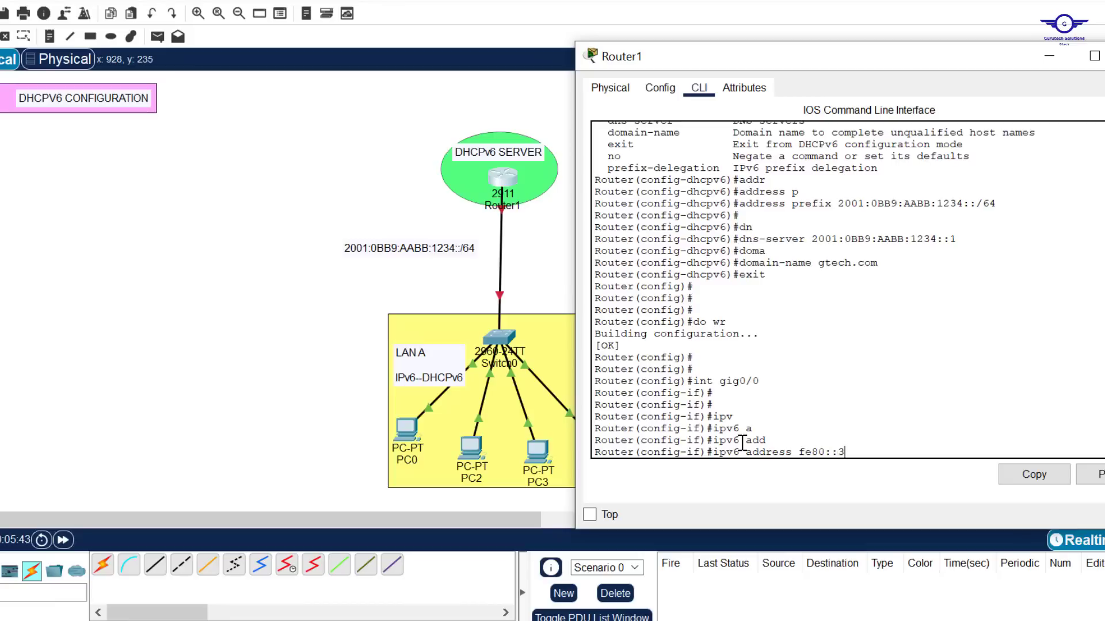
key(Tab)
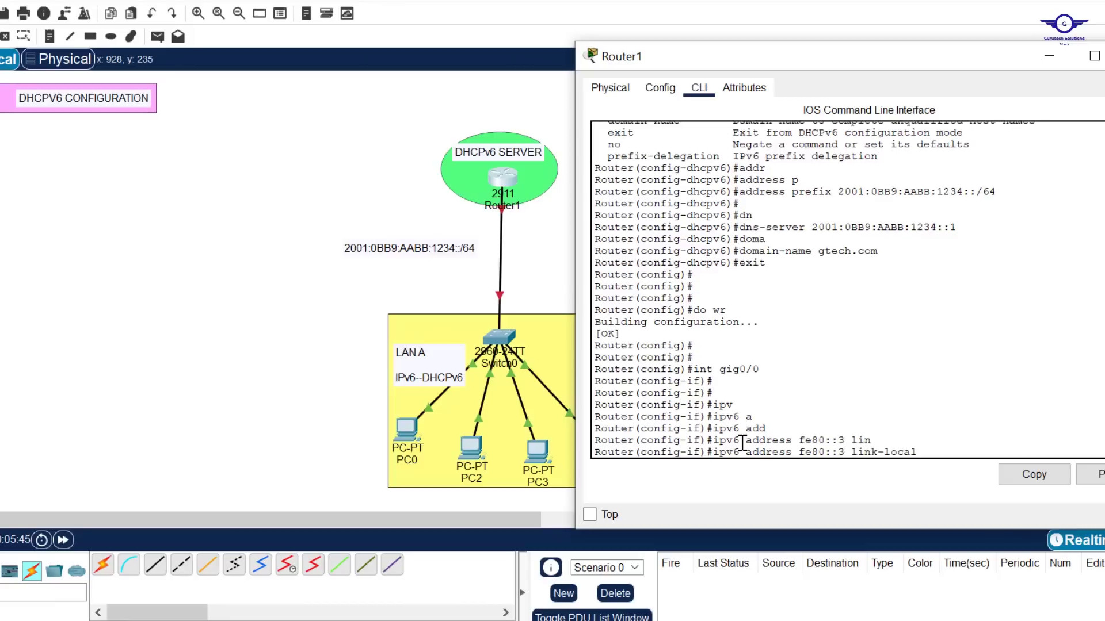
key(Return)
key(Return)
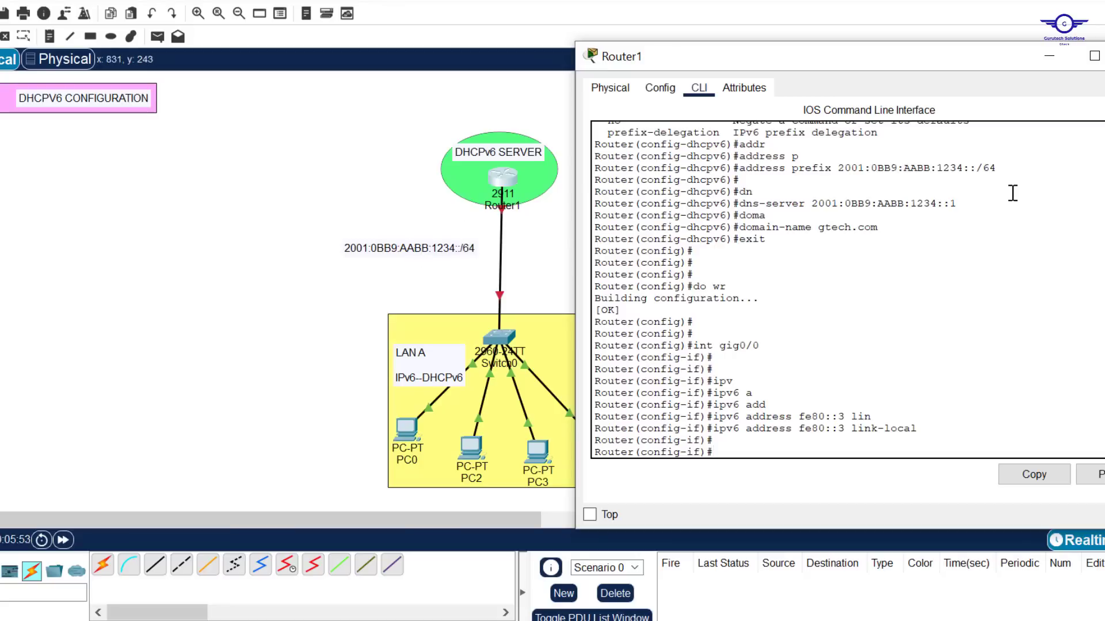
Assign the IPv6 address 2001:0BB9:AABB:1234::1/64 to interface gig0/0, copying the address from the dns-server line.
drag(961, 203, 813, 208)
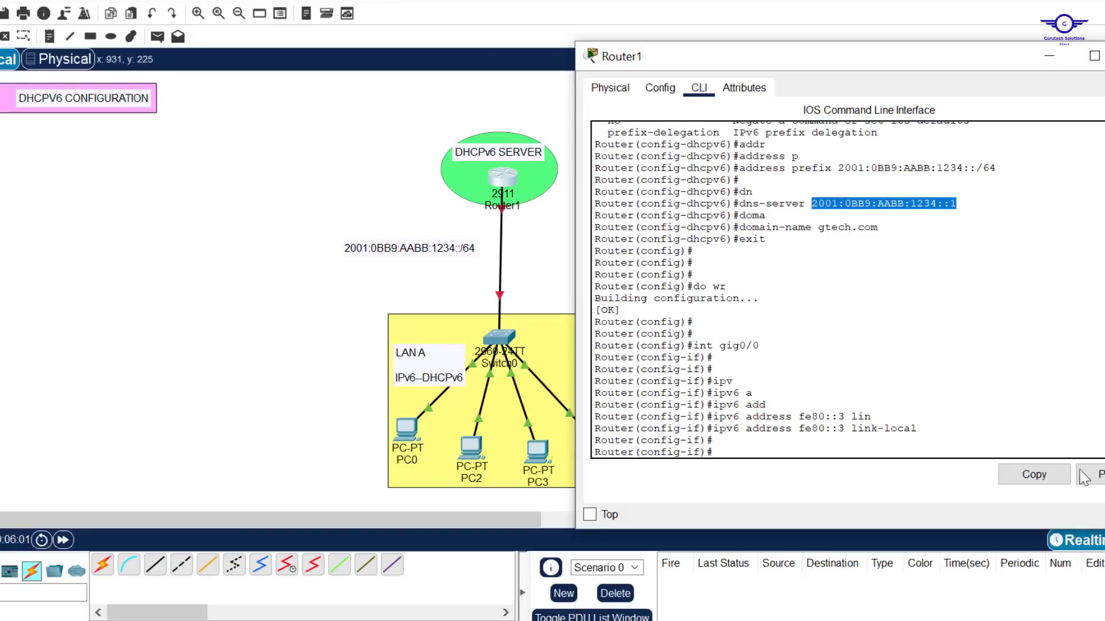
click(1034, 475)
click(770, 447)
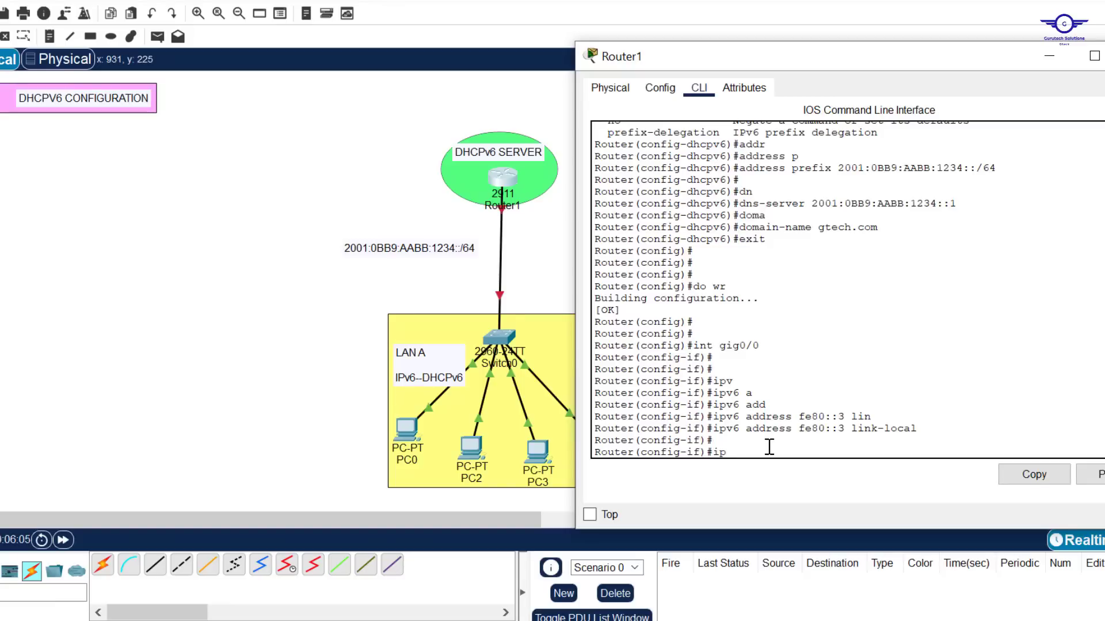
key(Tab)
text(ad)
key(Tab)
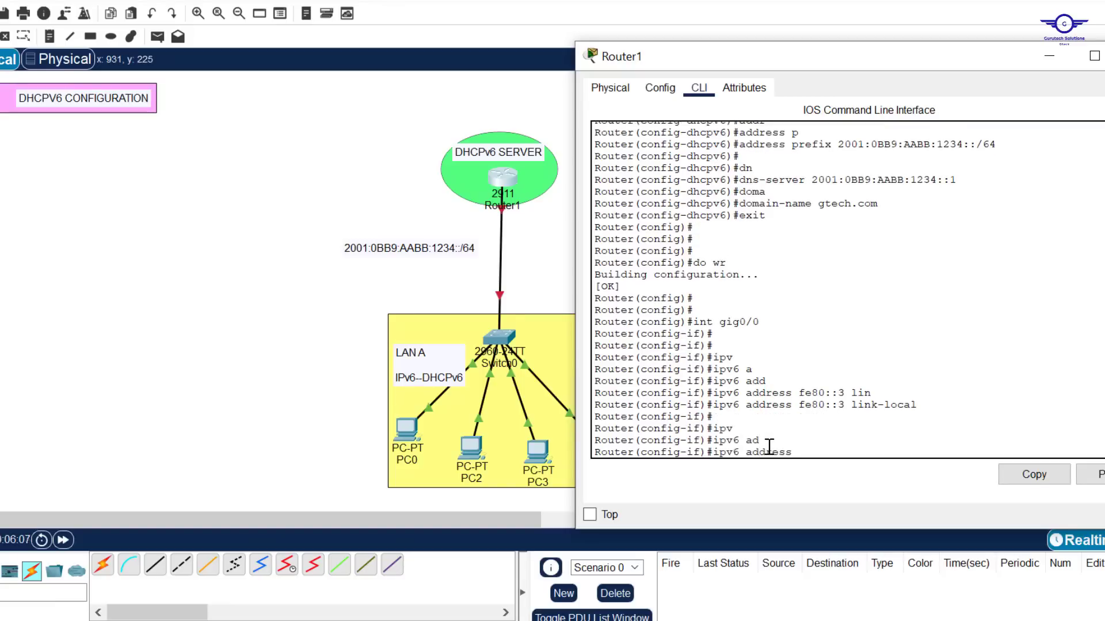
click(1090, 474)
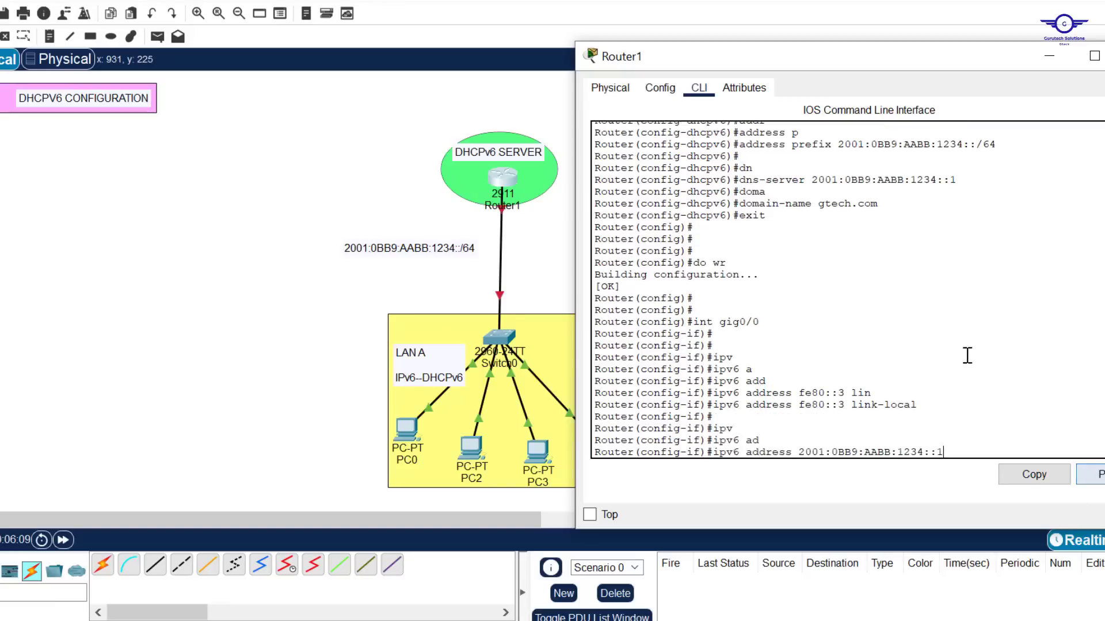
text(/64)
key(Return)
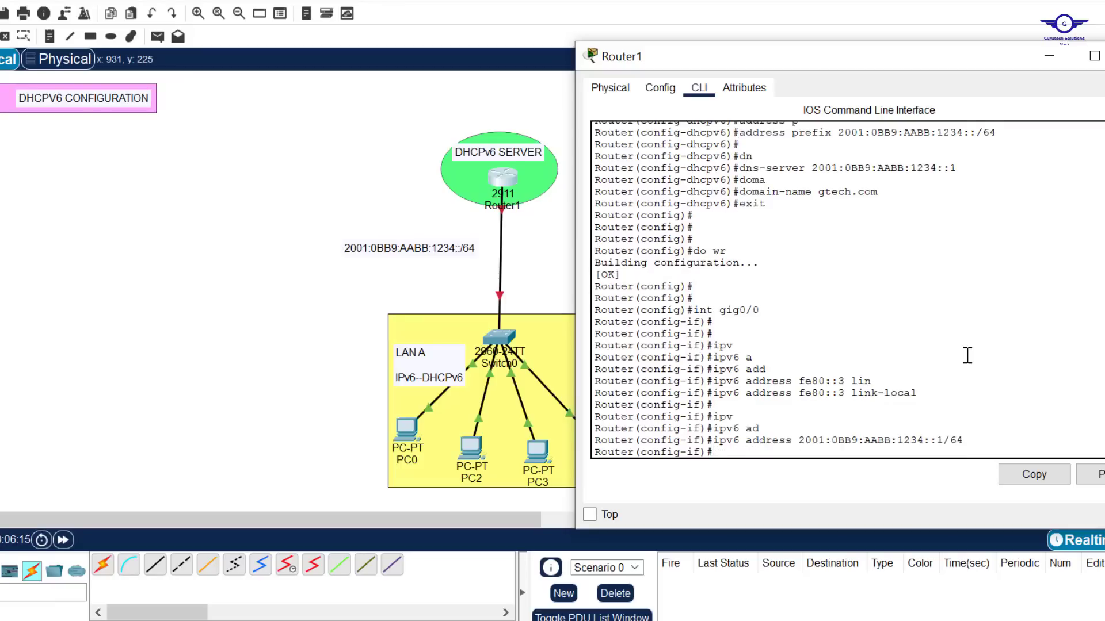
key(Return)
key(Return)
key(Return)
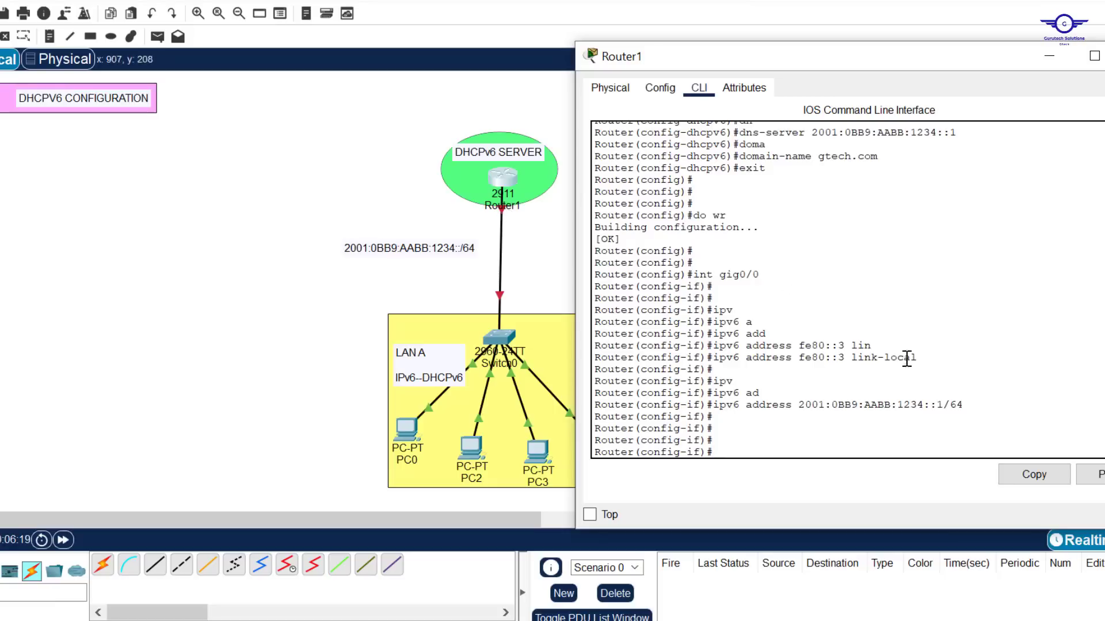
Review the link-local and global addresses entered on gig0/0 and compare them with the TEST pool's settings.
drag(847, 358, 804, 359)
click(912, 407)
drag(962, 406, 801, 406)
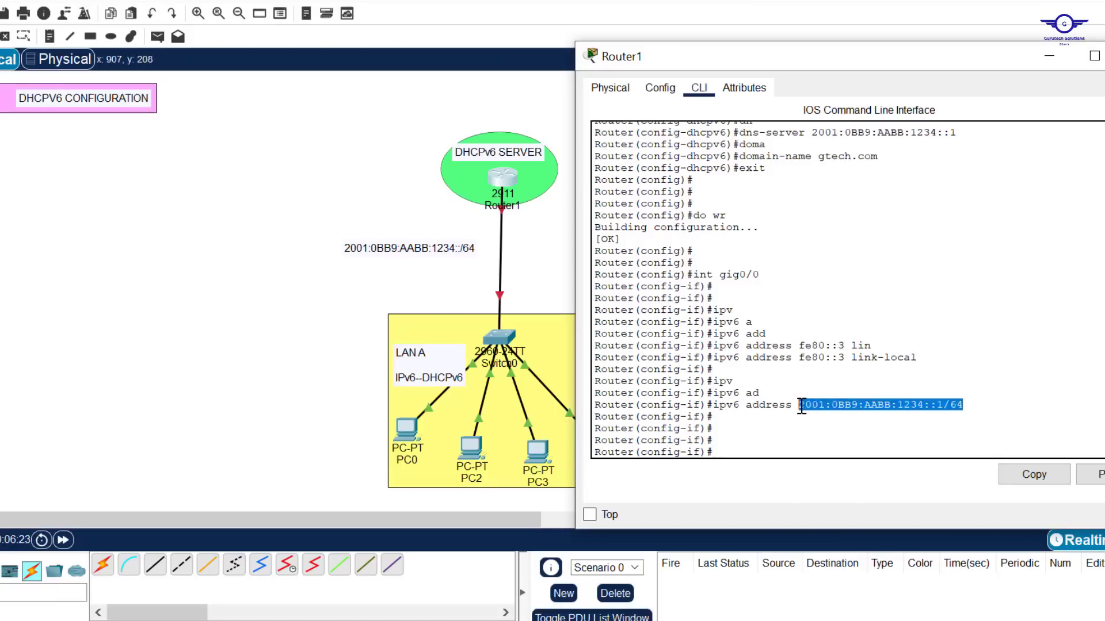
click(749, 432)
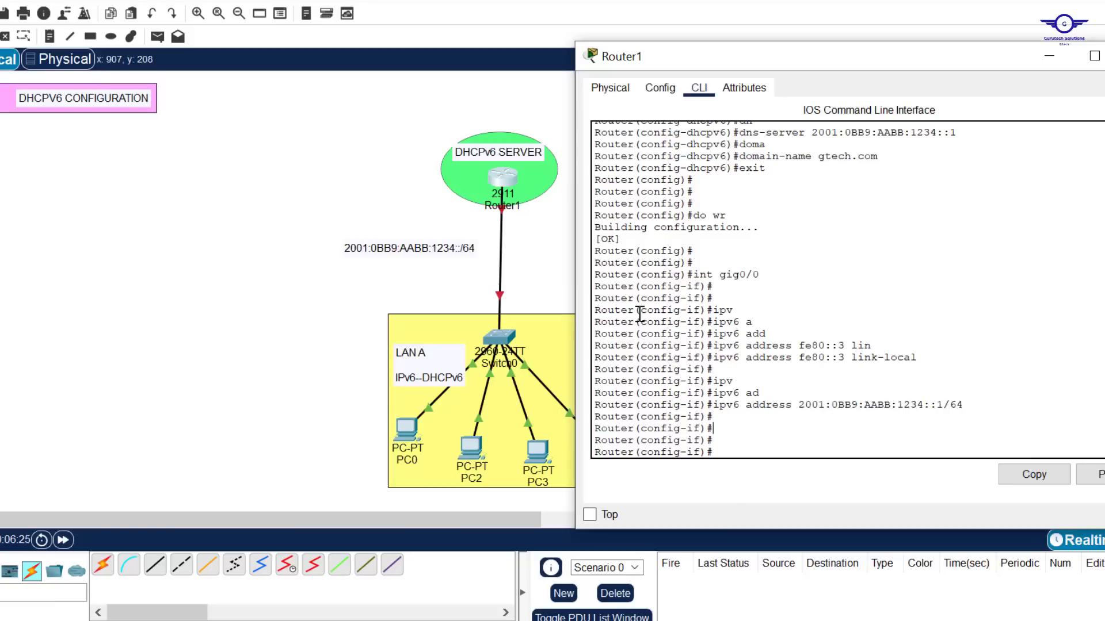
scroll(843, 215, up, 3)
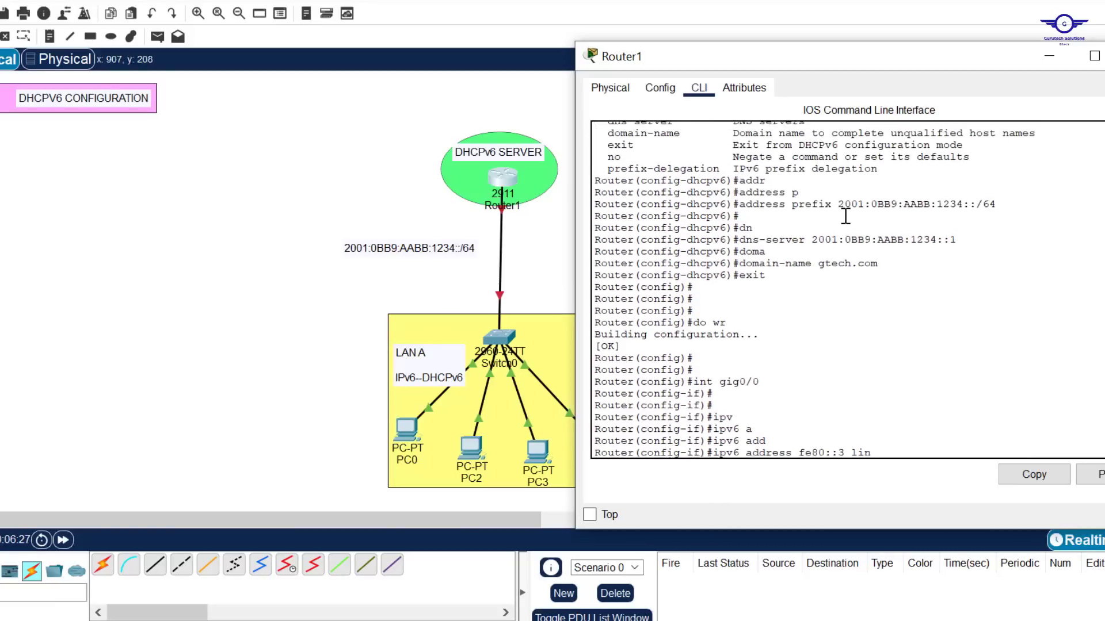
scroll(845, 216, down, 3)
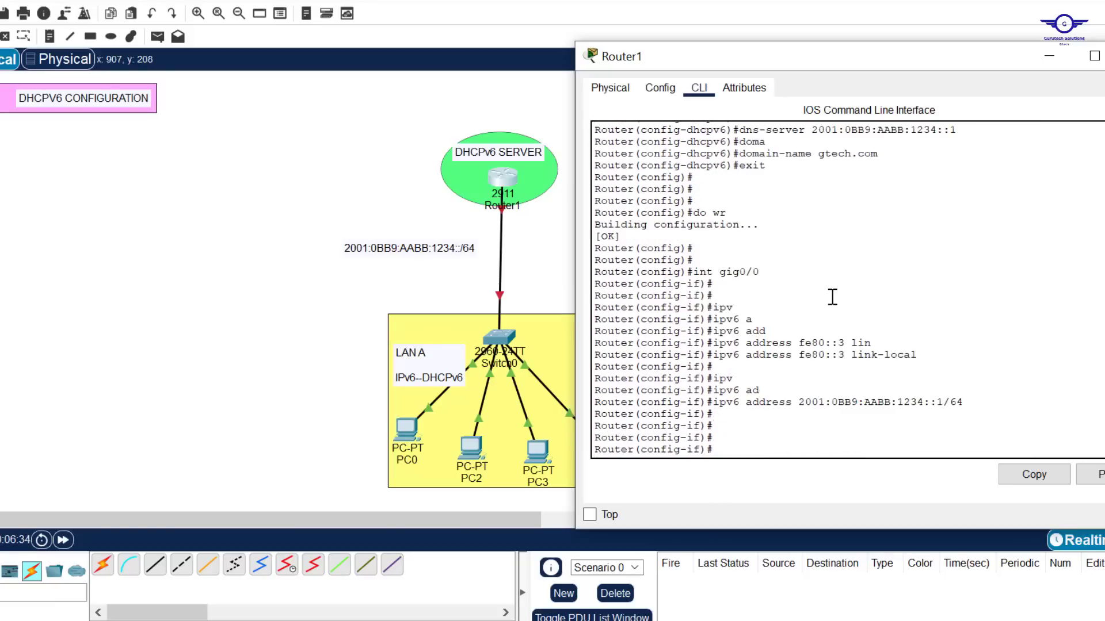
Enter the ipv6 dhcp server command for gig0/0, listing the available options for ipv6, dhcp and server.
text(ipv)
key(Tab)
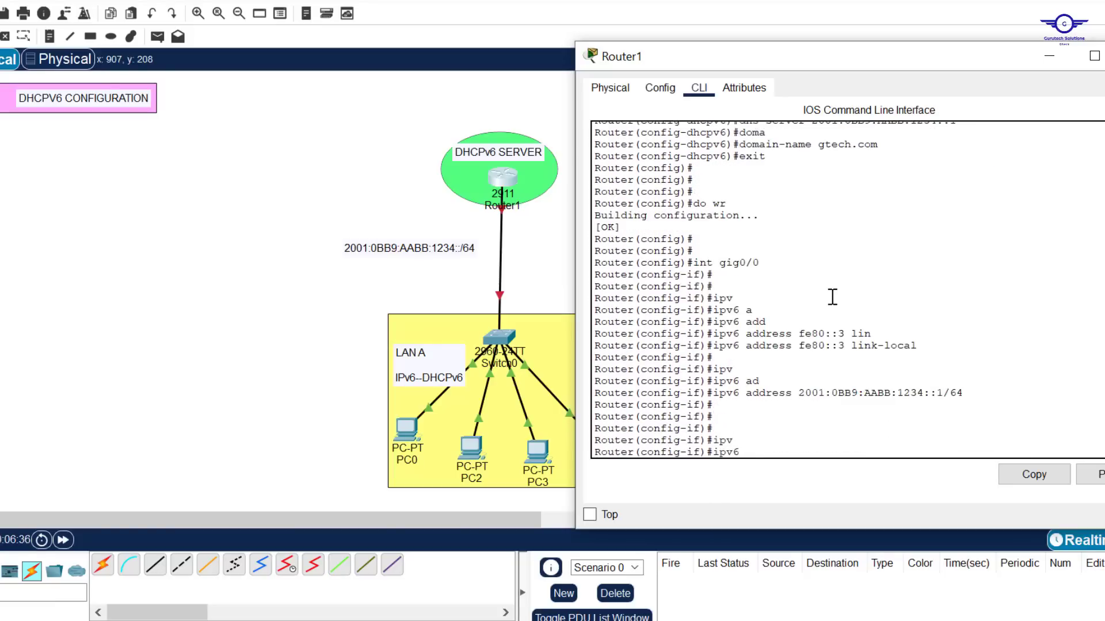
text(?)
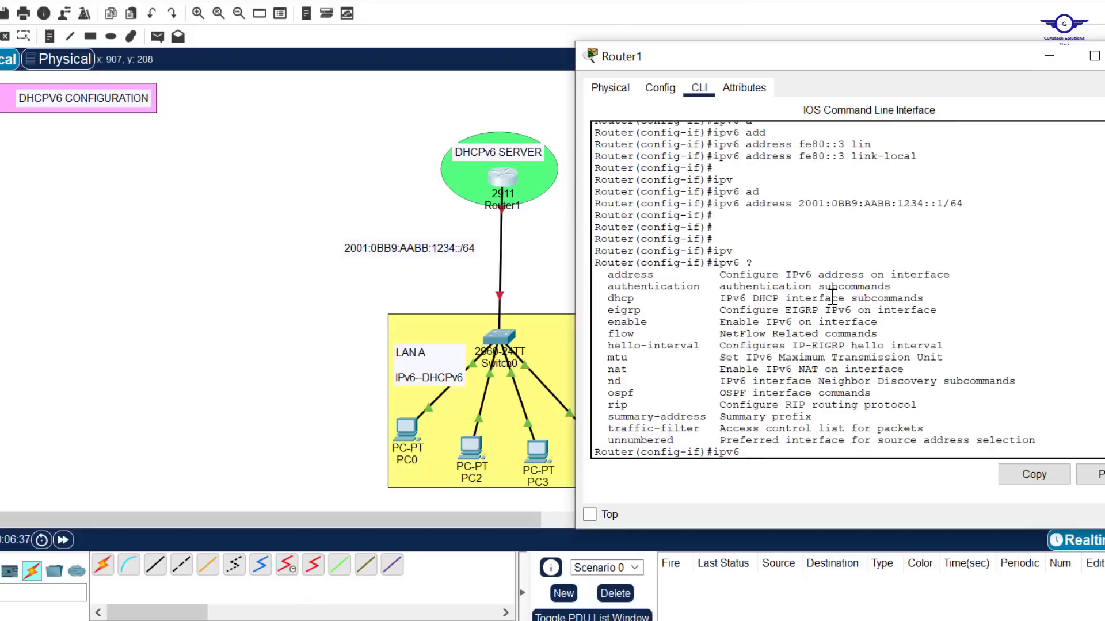
text(d)
key(Tab)
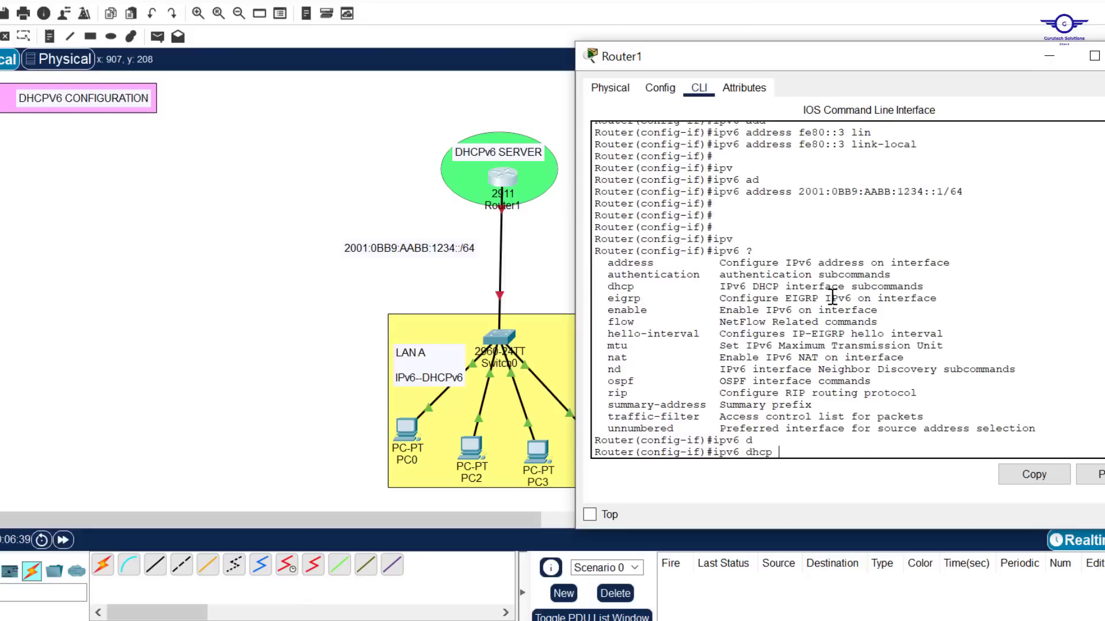
text(?)
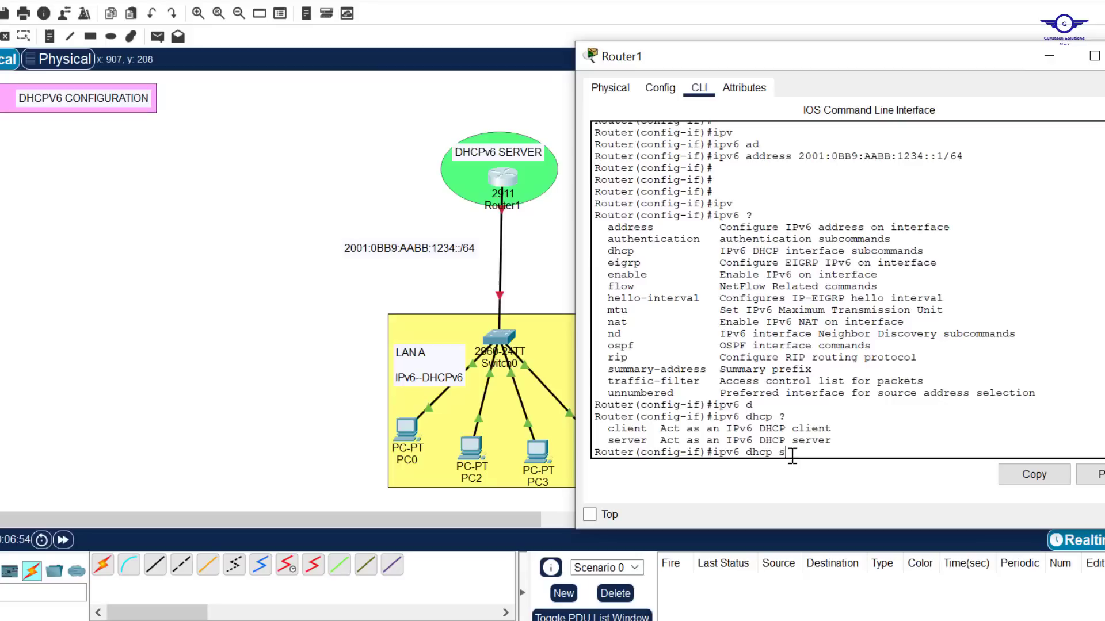
text(ser)
key(Tab)
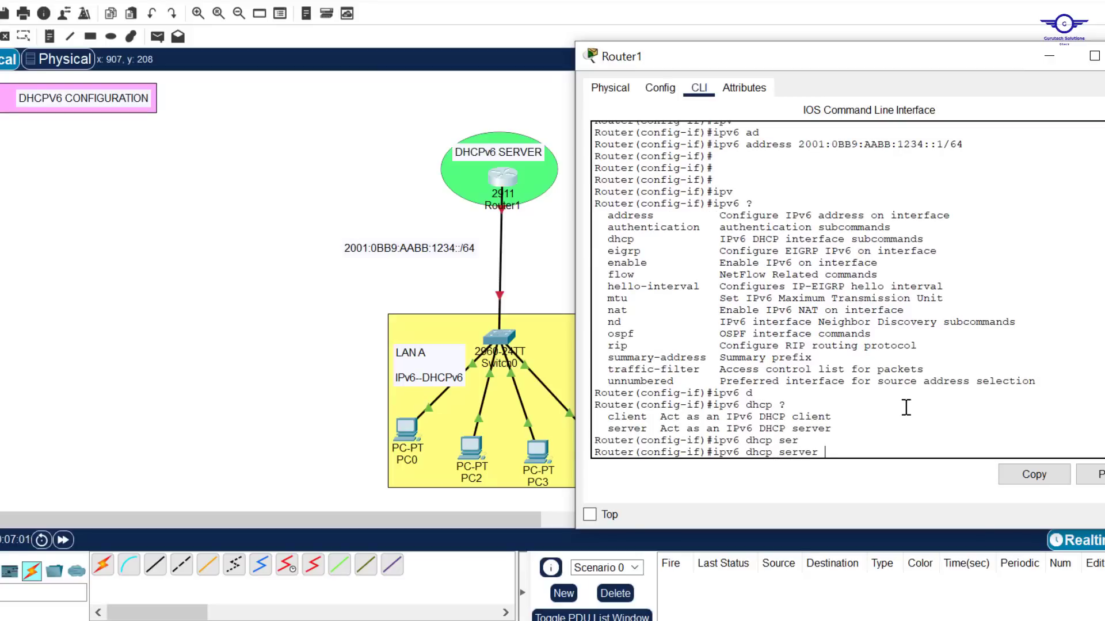
text(?)
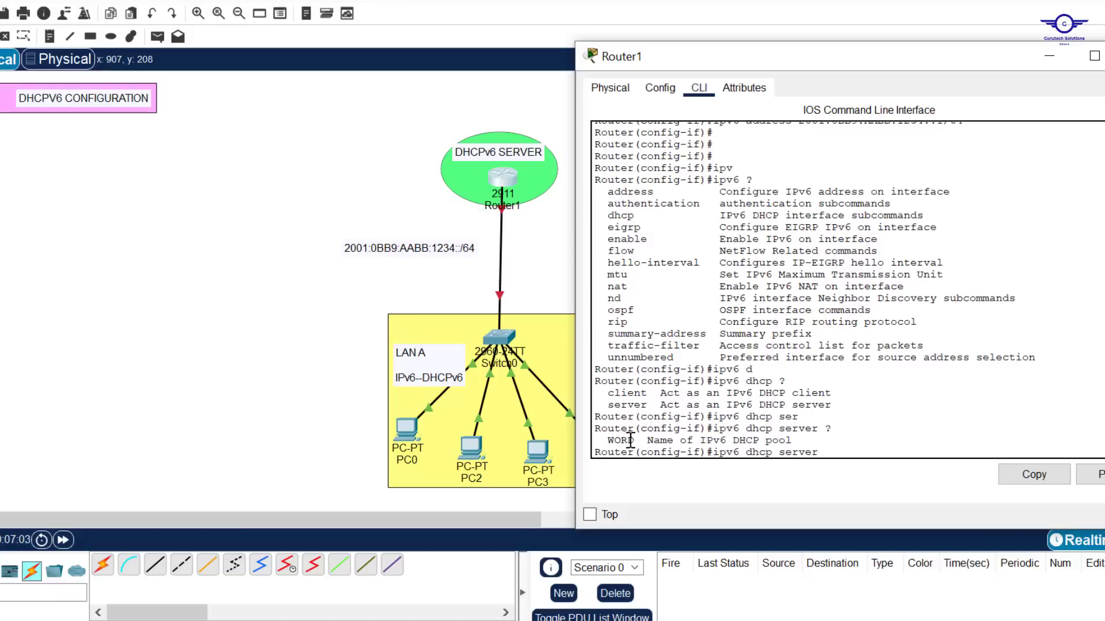
Check the pool name in the earlier DHCPv6 pool command and bind pool TEST to gig0/0 with ipv6 dhcp server TEST.
drag(635, 440, 613, 440)
scroll(815, 293, up, 5)
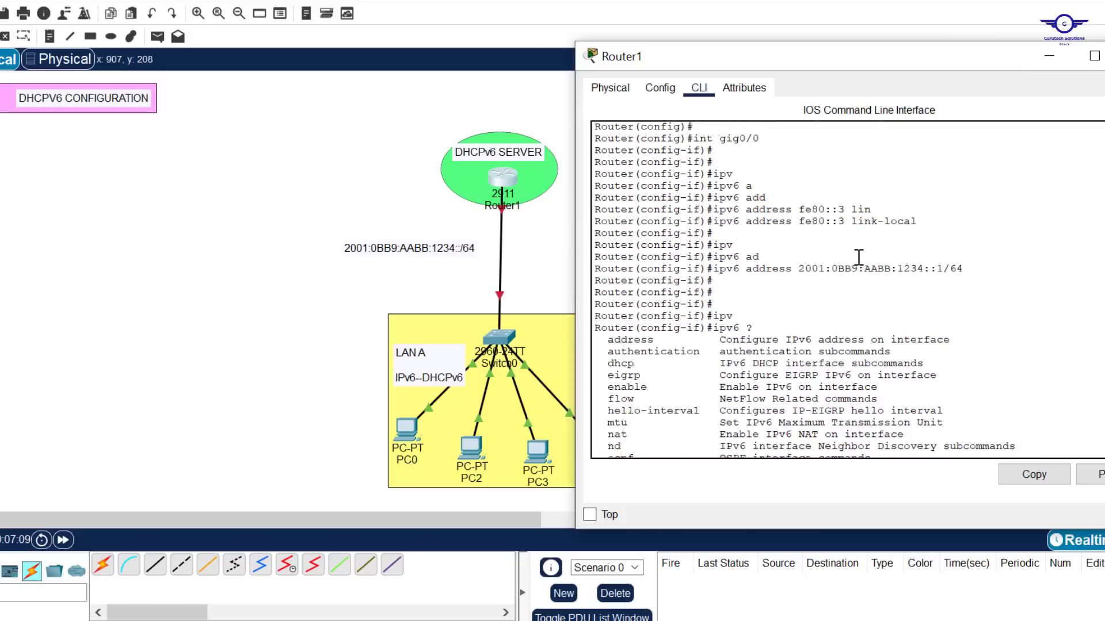
scroll(858, 257, up, 12)
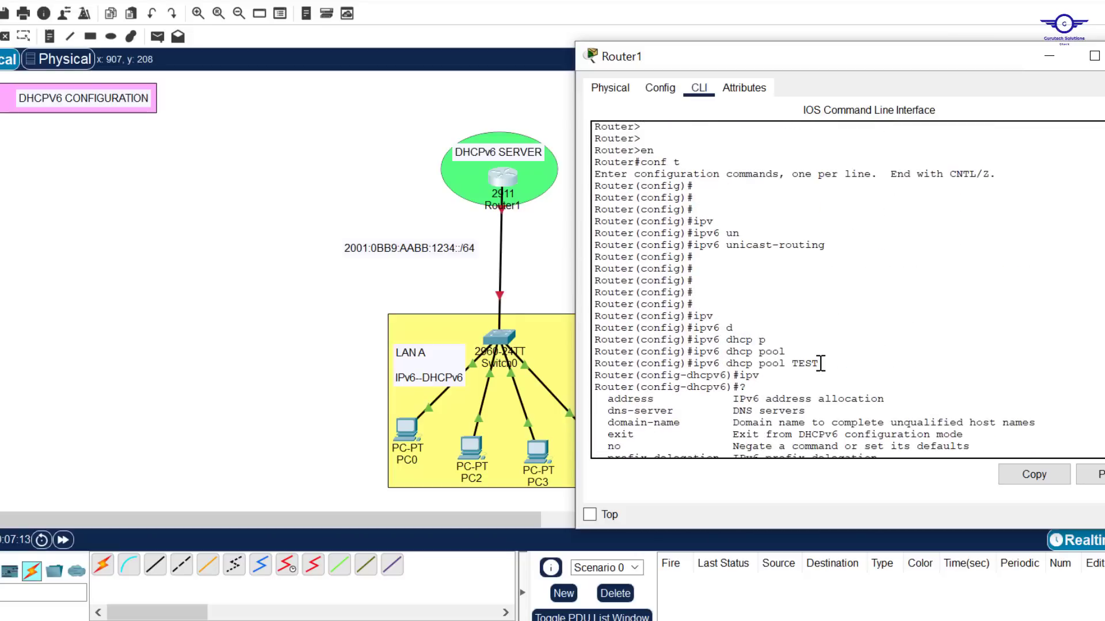
drag(819, 364, 792, 364)
click(861, 419)
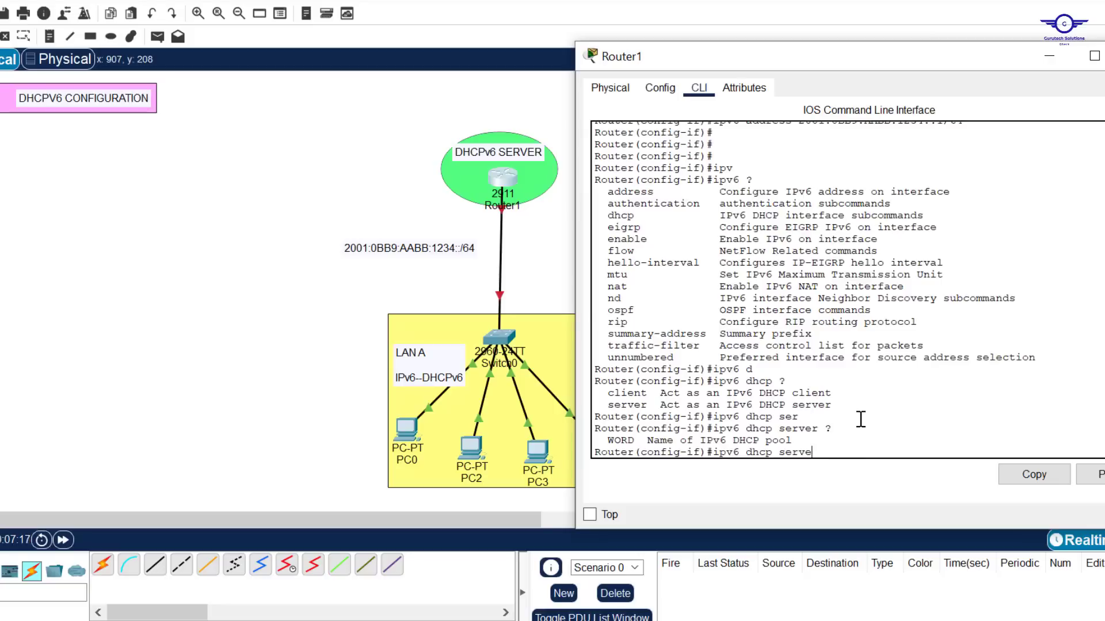
key(Tab)
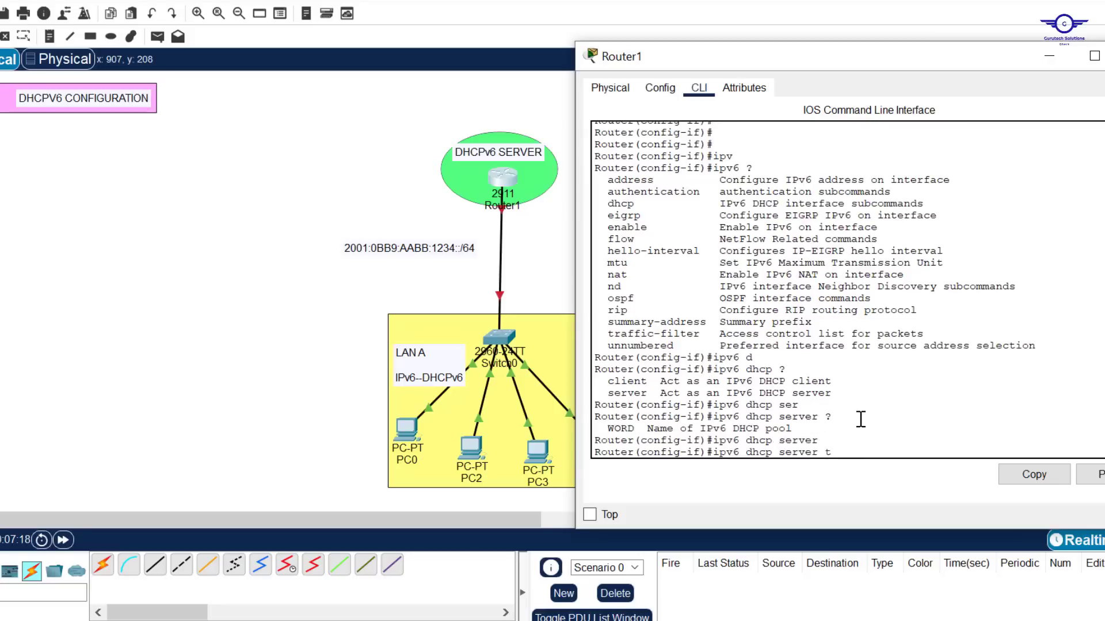
key(Caps_Lock)
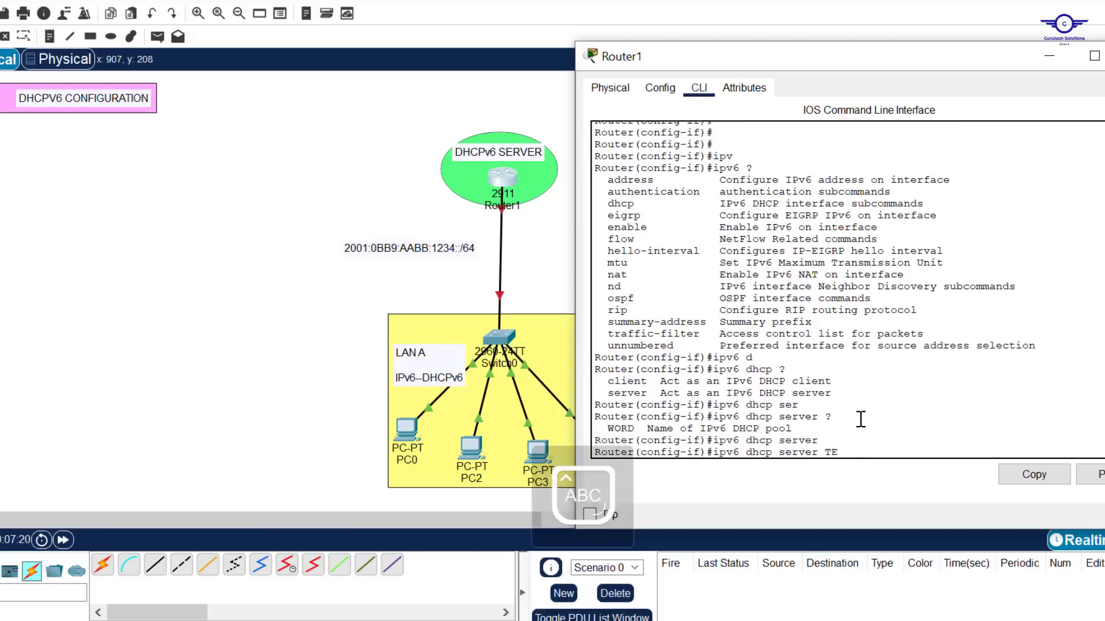
text(TEST)
key(Return)
key(Return)
key(Return)
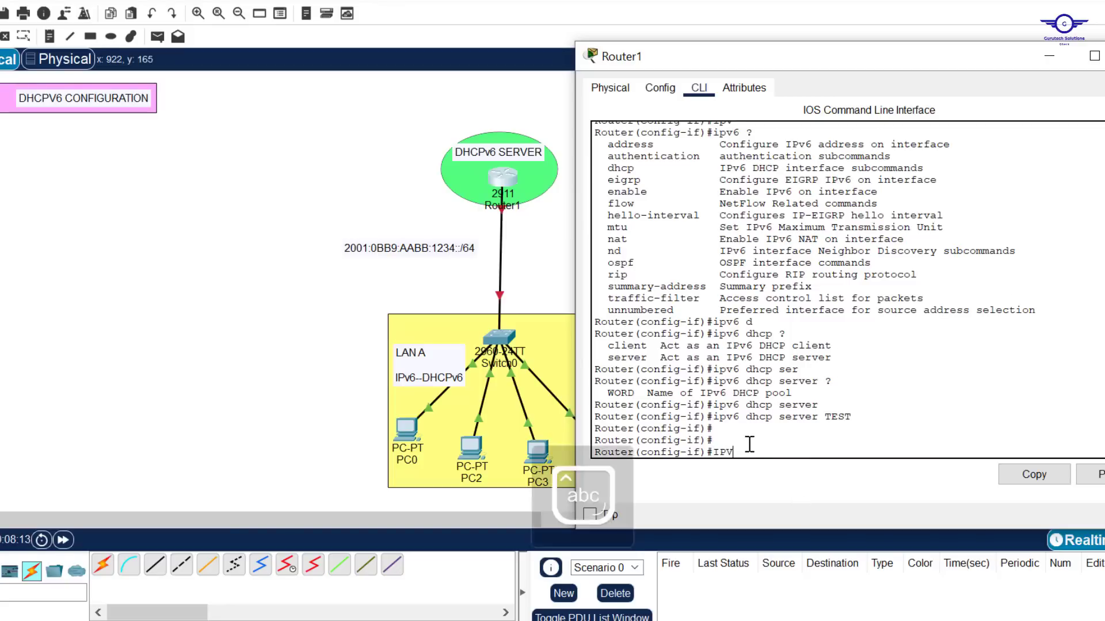
Start an ipv6 nd command on gig0/0 and list its available neighbor discovery options.
key(Tab)
text(6 )
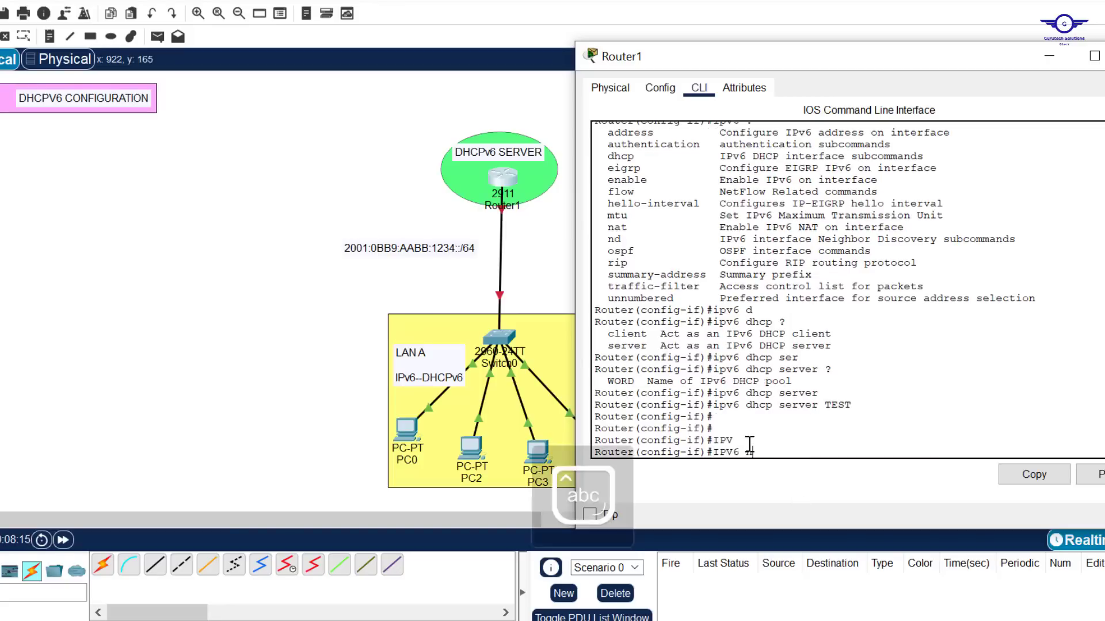
text(n)
key(Tab)
text(d)
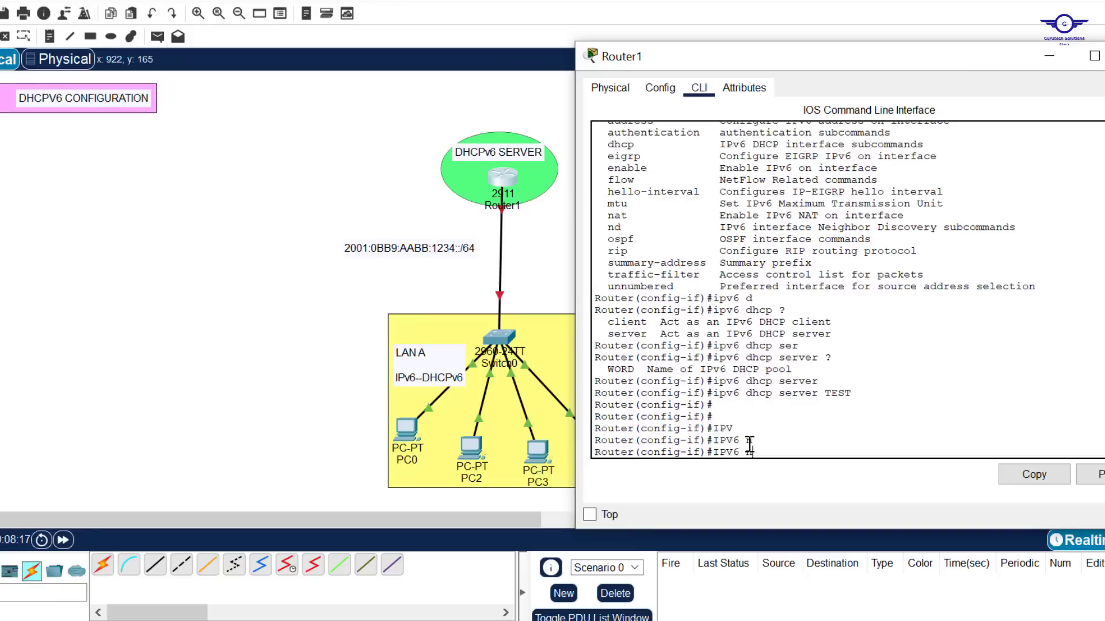
key(Tab)
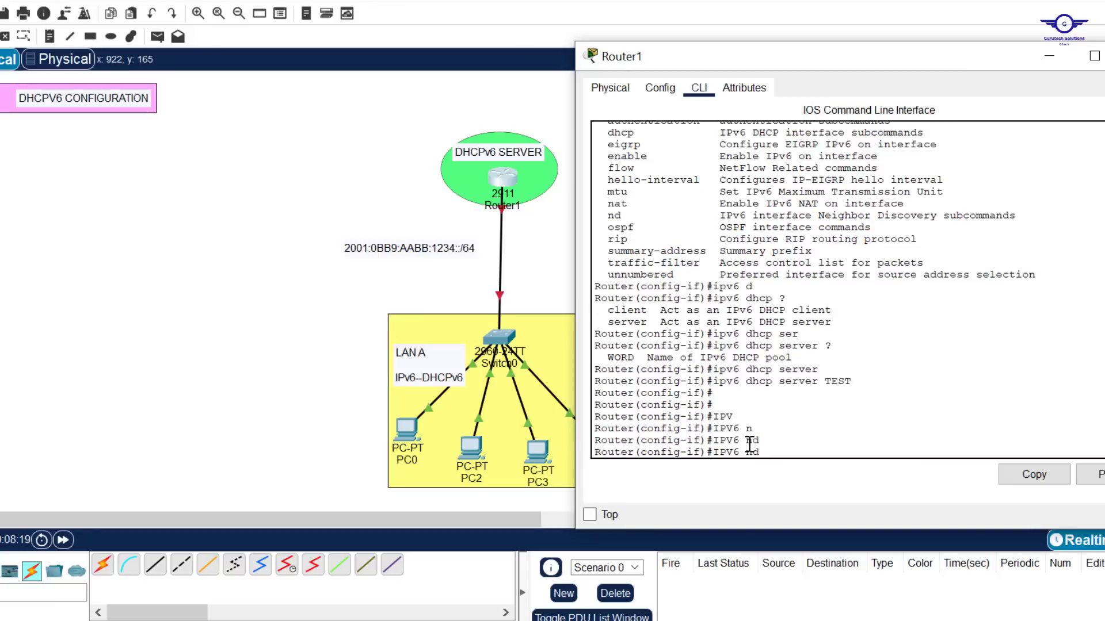
text(?)
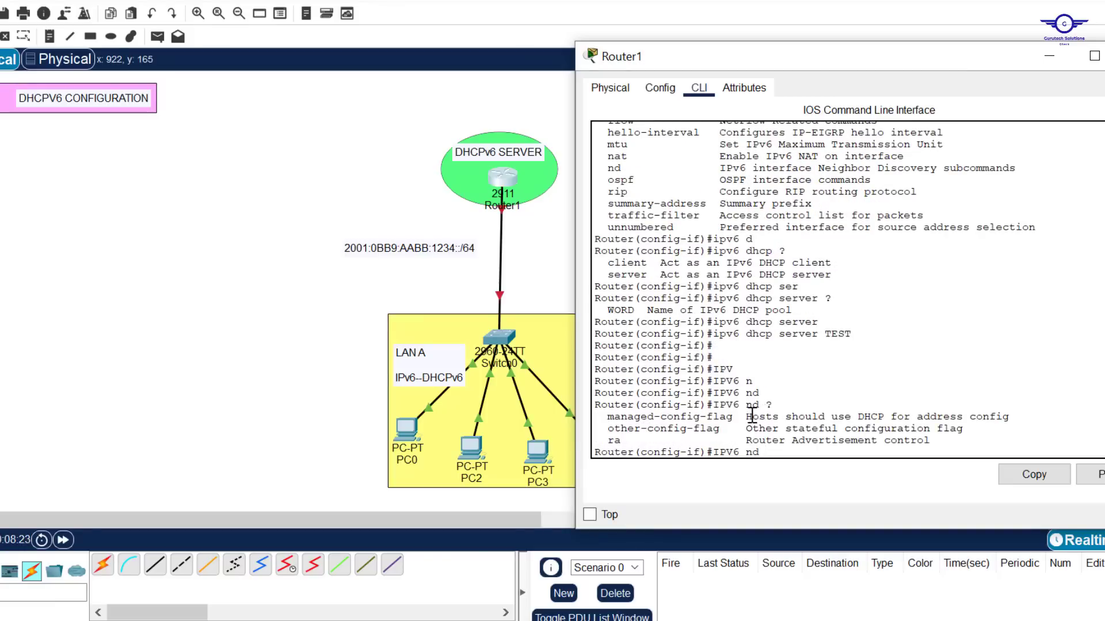
Apply ipv6 nd managed-config-flag to gig0/0 so hosts use DHCP for address configuration.
drag(746, 416, 1011, 418)
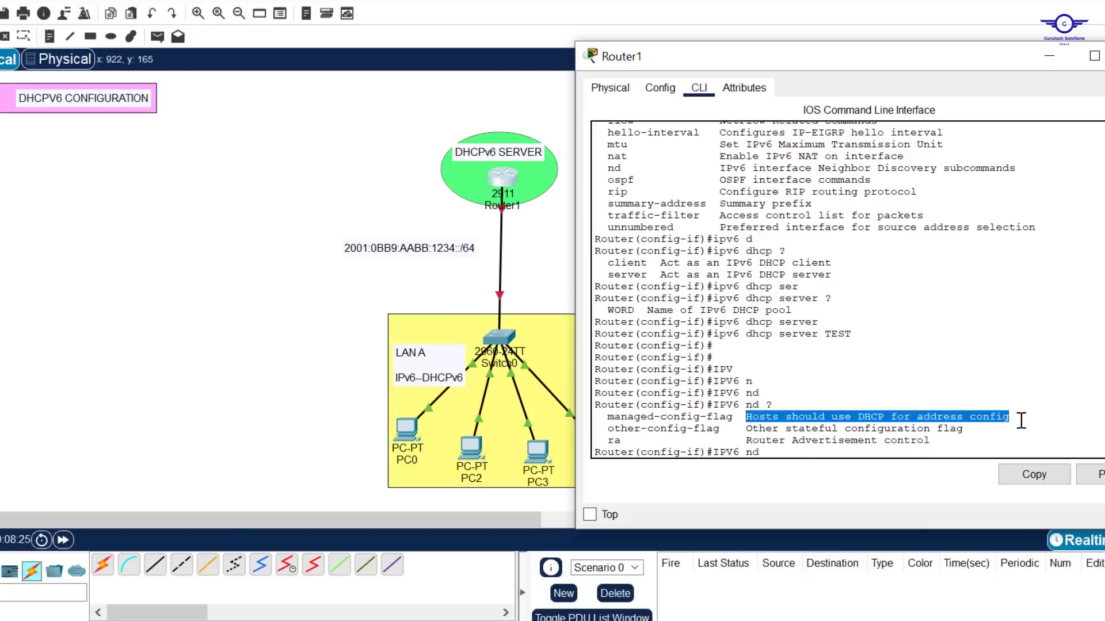
text(ma)
key(Tab)
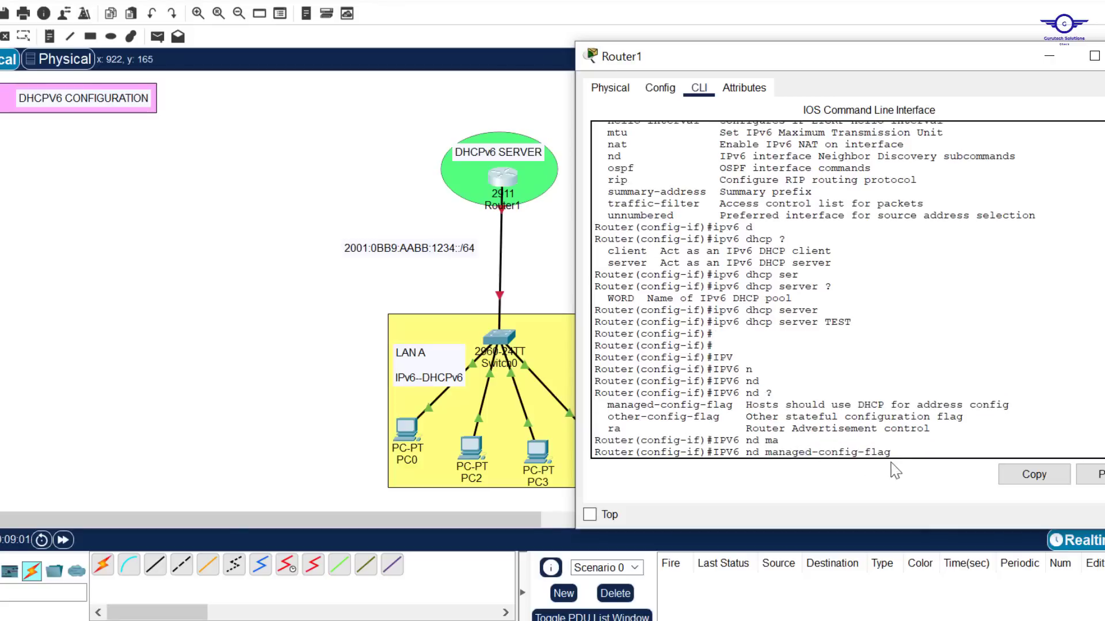
drag(892, 452, 715, 452)
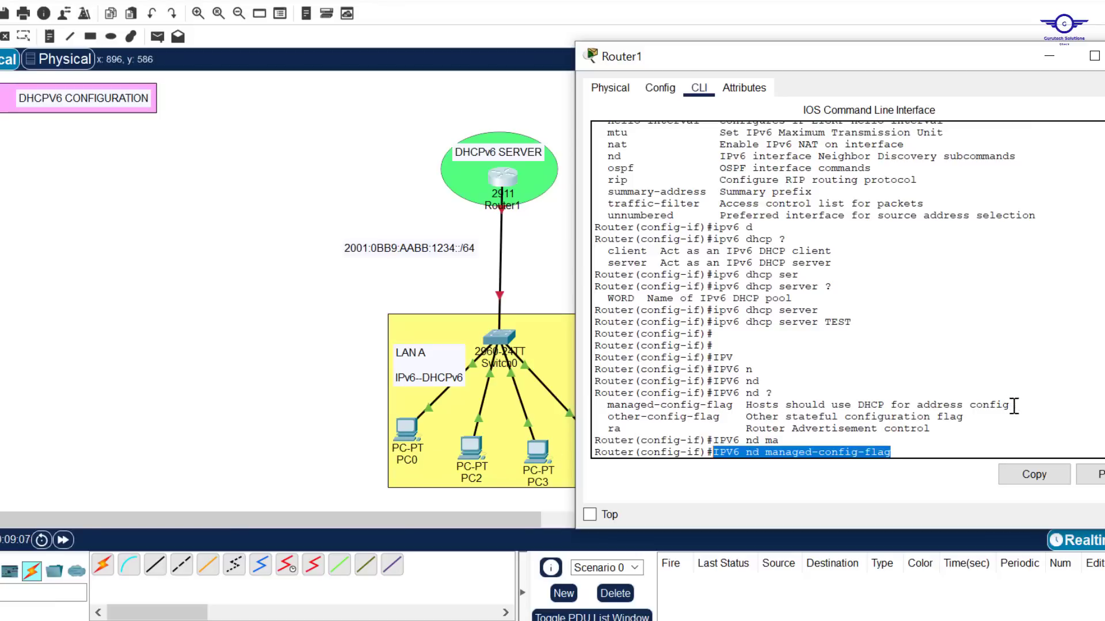
drag(1008, 404, 753, 406)
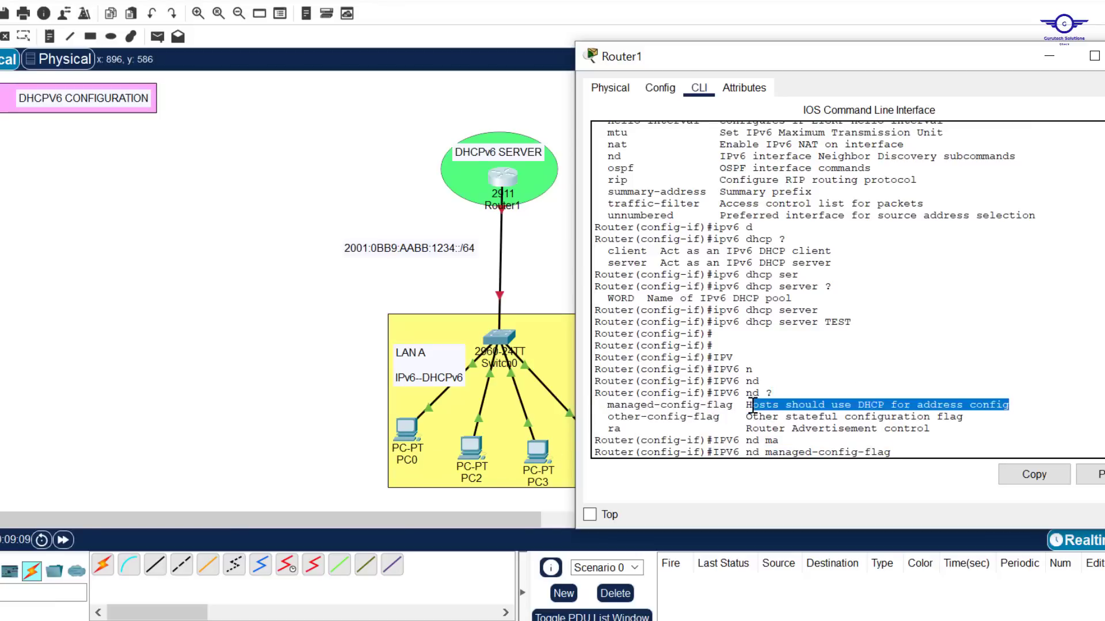
click(908, 451)
key(Return)
key(Return)
key(Return)
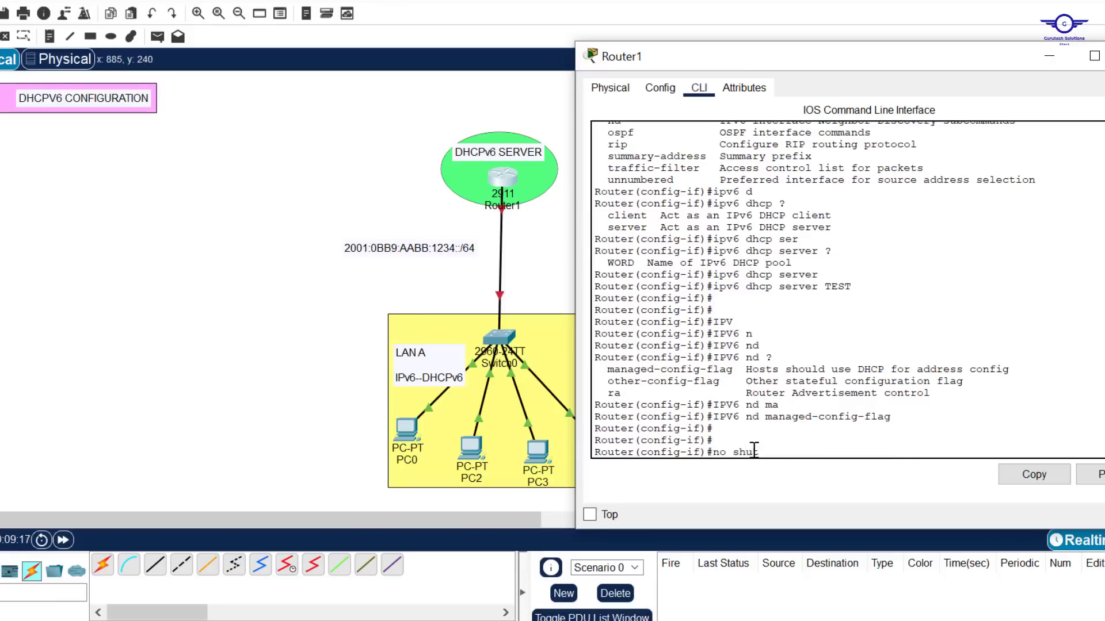
Enable interface gig0/0 with no shut.
text(no shut)
key(Return)
key(Return)
key(Return)
key(Return)
key(Return)
Exit interface configuration mode and save the router configuration with do wr.
text(ex)
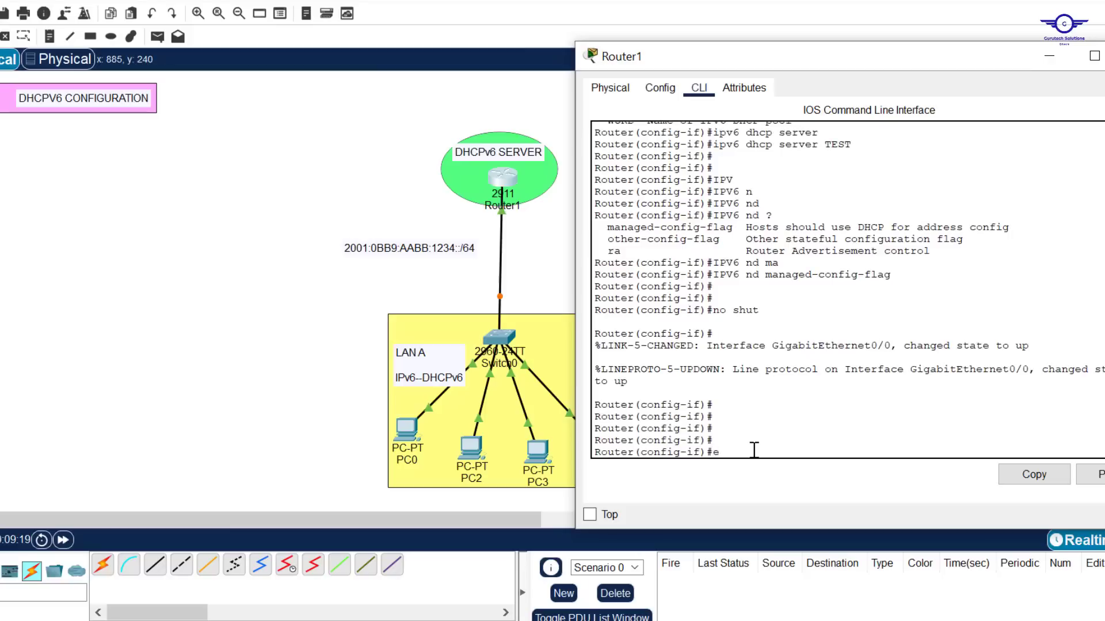
key(Return)
key(Return)
key(Return)
key(Return)
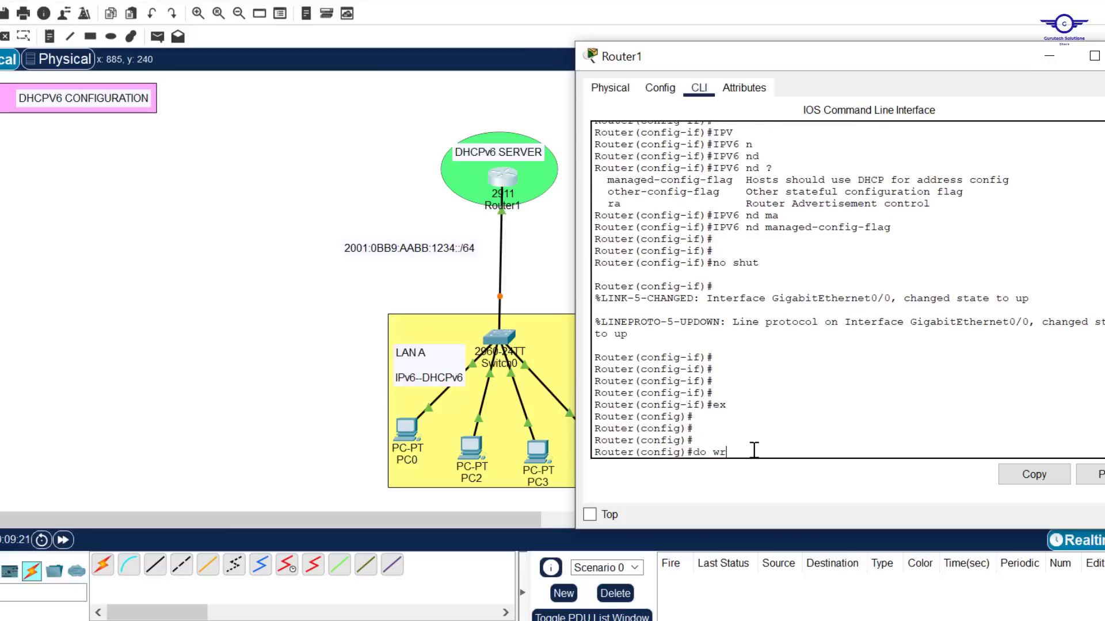
text(do wr)
key(Return)
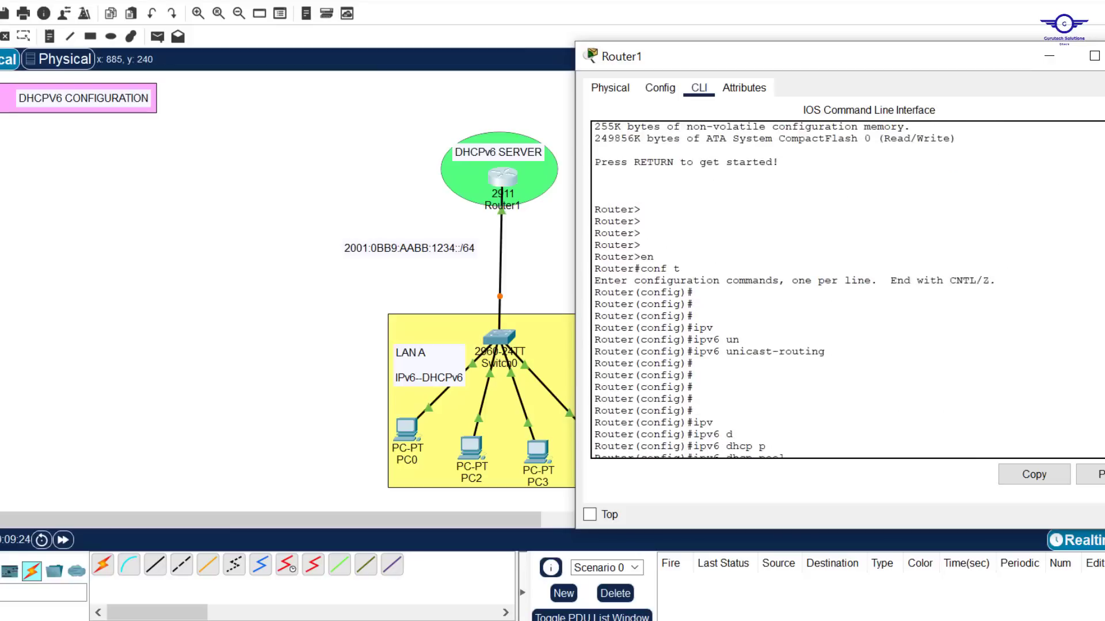
Review the earlier command that creates the DHCPv6 pool TEST in the router's command history.
text(ool TEST)
key(Return)
text(?address prefix 2001:0BB9:AABB:1234::/64)
key(Return)
key(Return)
text(dns-server 2001:0BB9:AABB:1234::1domain-name gtech.comexit)
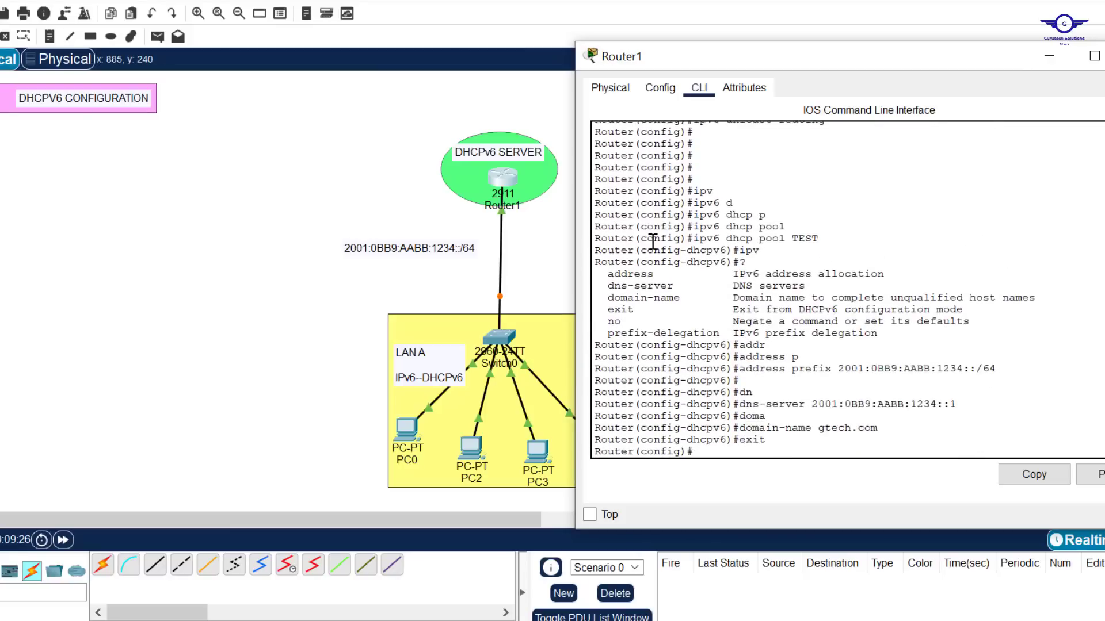
drag(819, 239, 693, 244)
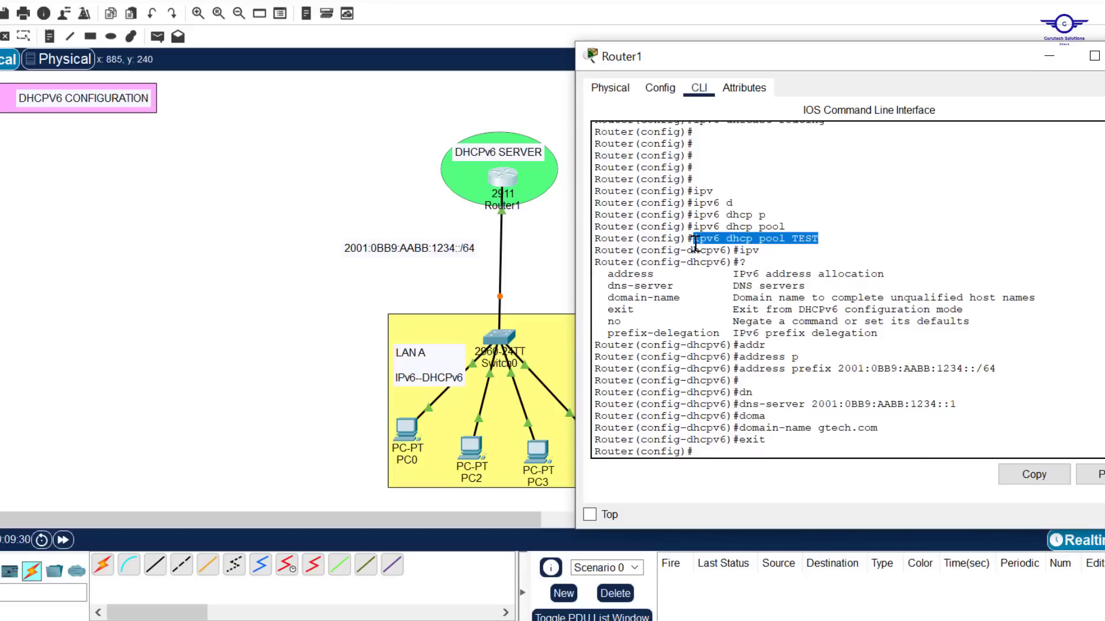
key(Return)
key(Return)
key(Return)
text(do wr)
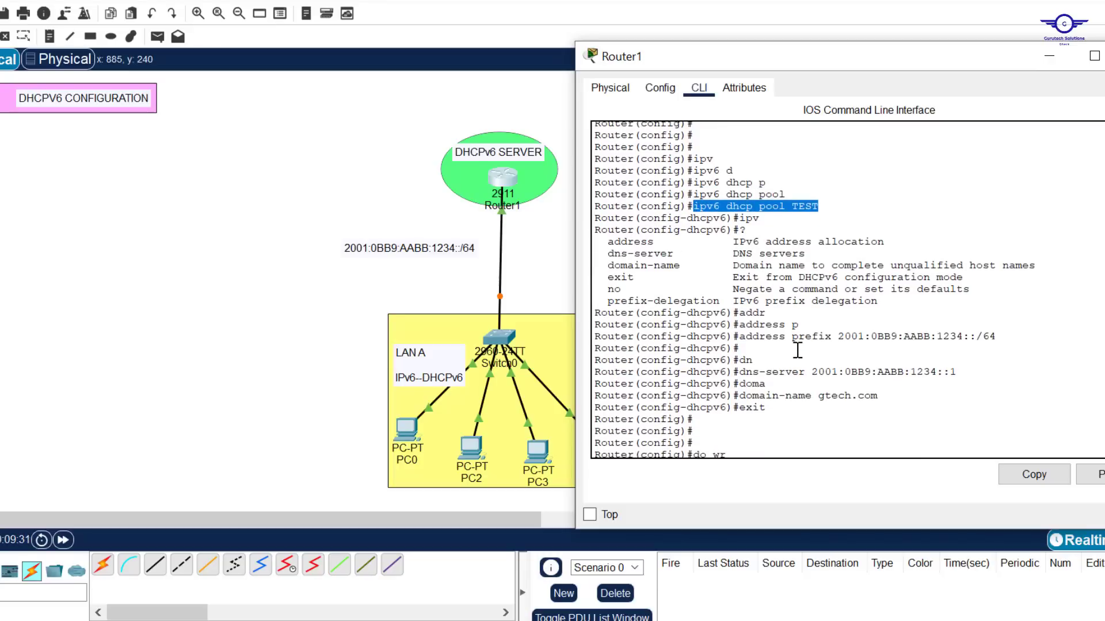
Review the TEST pool's address prefix, DNS server and domain name entries.
click(1019, 338)
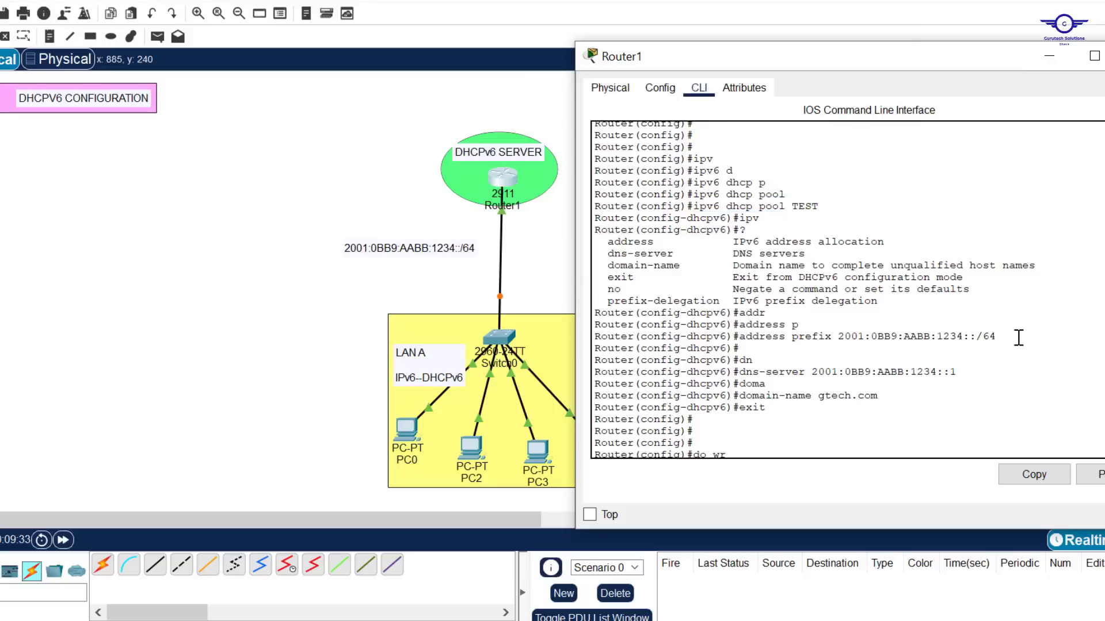
drag(1018, 337, 739, 338)
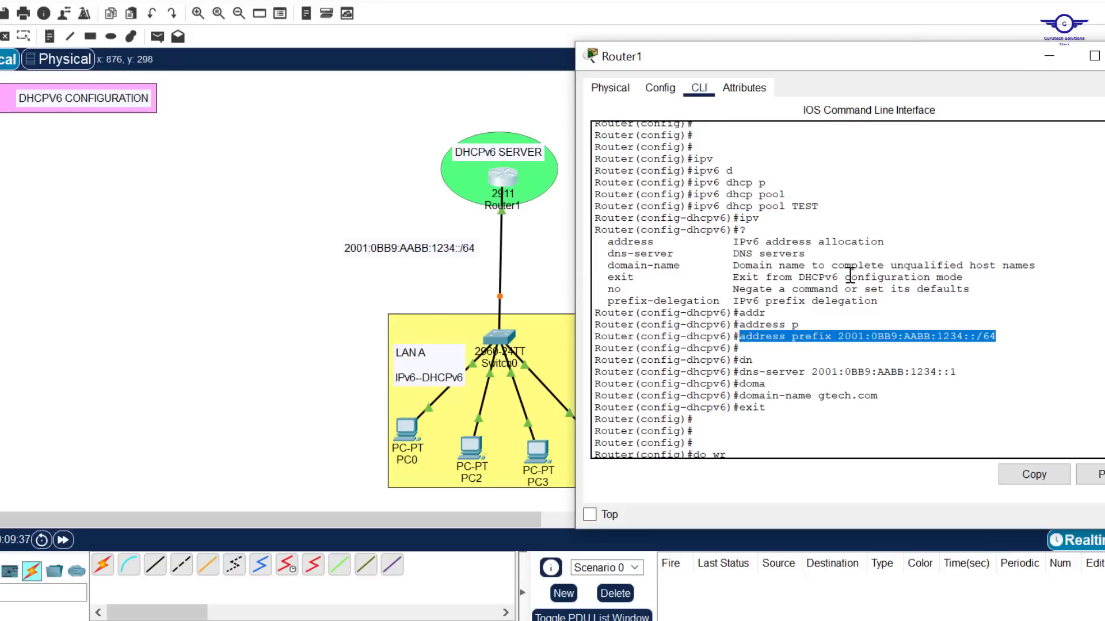
scroll(850, 276, down, 2)
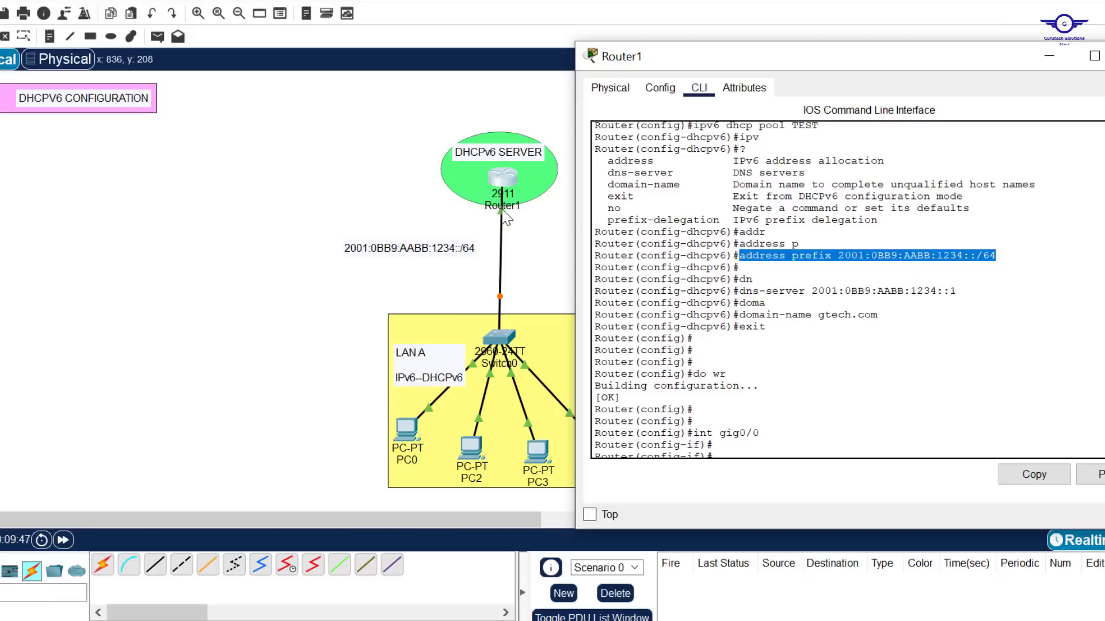
drag(956, 292, 806, 293)
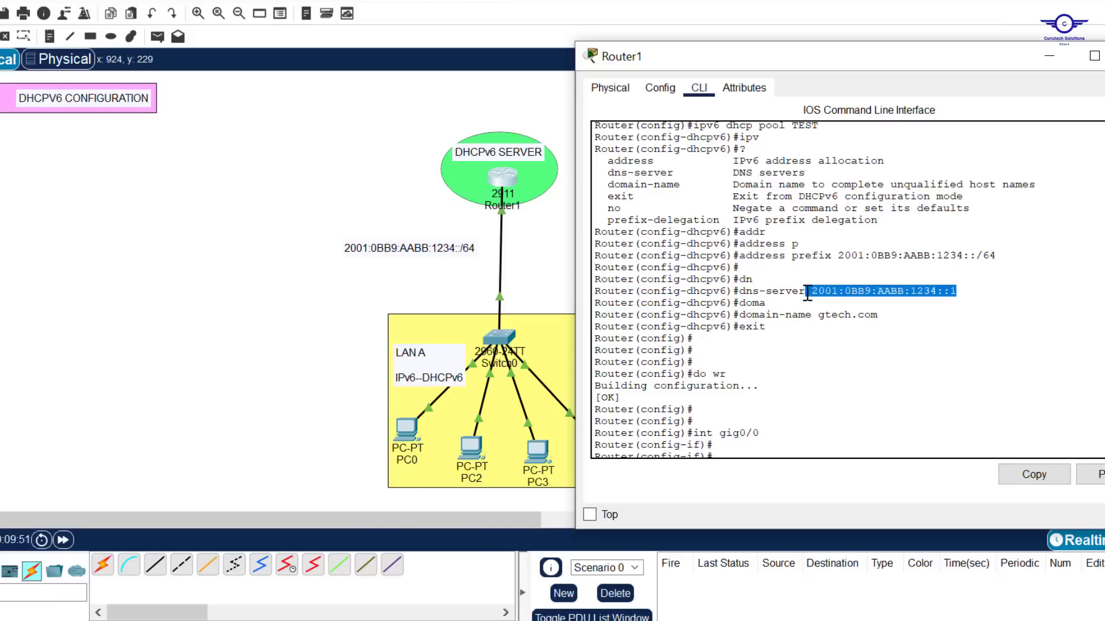
drag(881, 316, 740, 315)
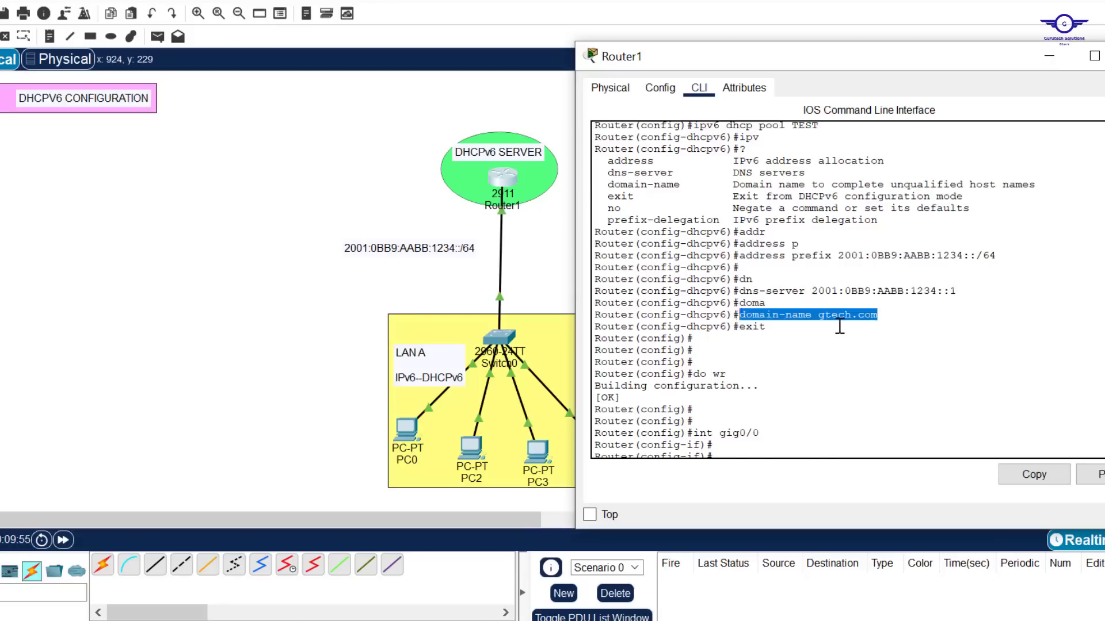
Recheck the block of TEST pool commands and review the link-local address command on gig0/0.
scroll(840, 327, down, 4)
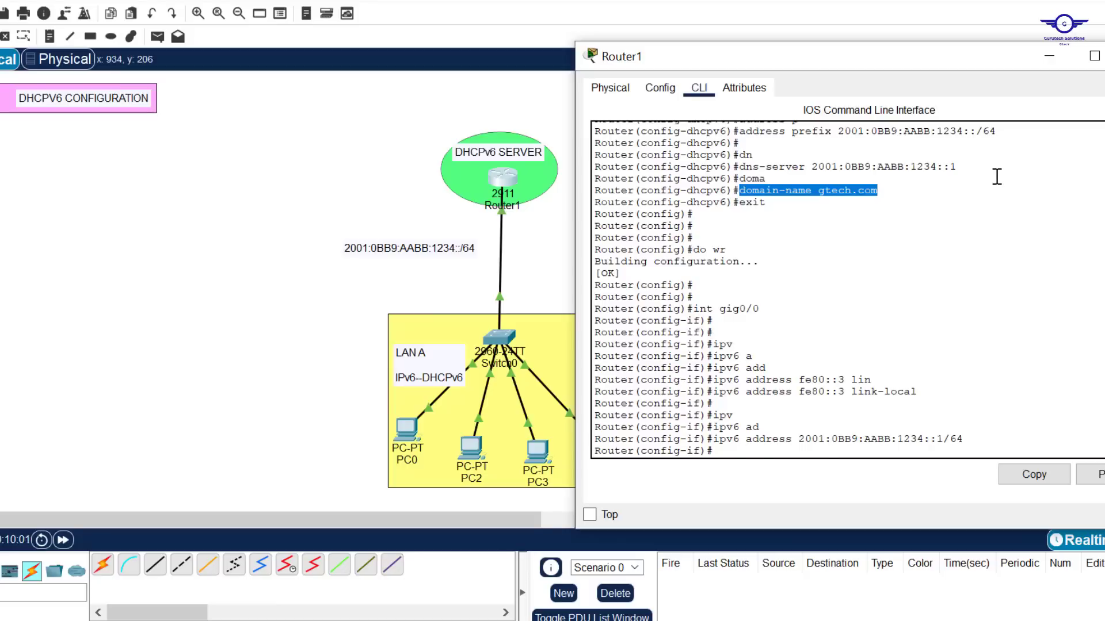
scroll(996, 176, up, 4)
drag(999, 324, 713, 136)
scroll(844, 302, down, 3)
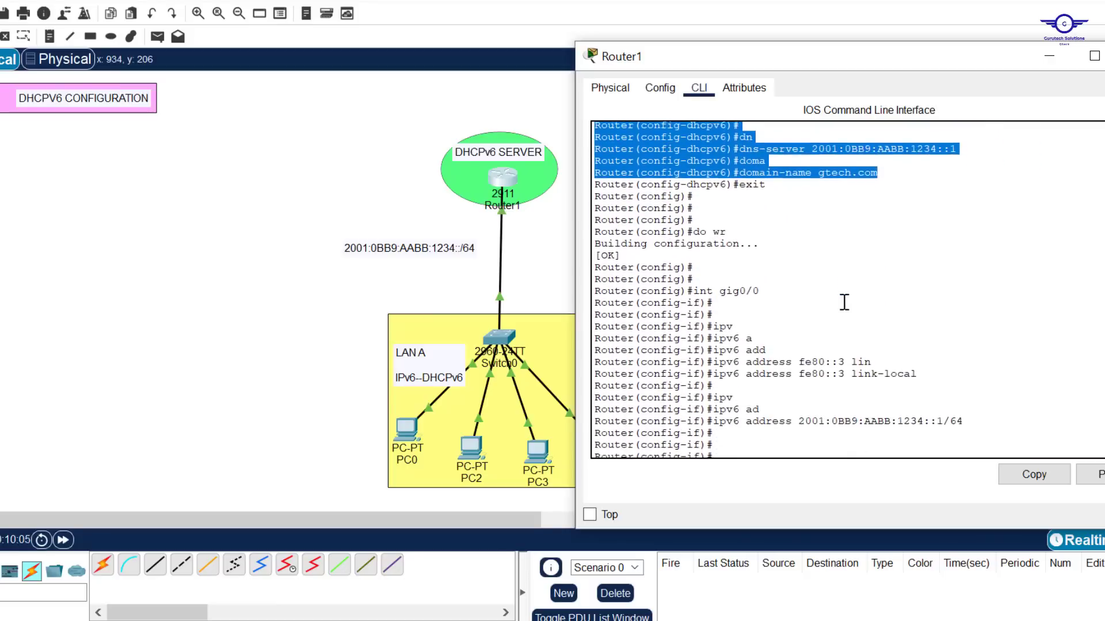
drag(925, 373, 706, 372)
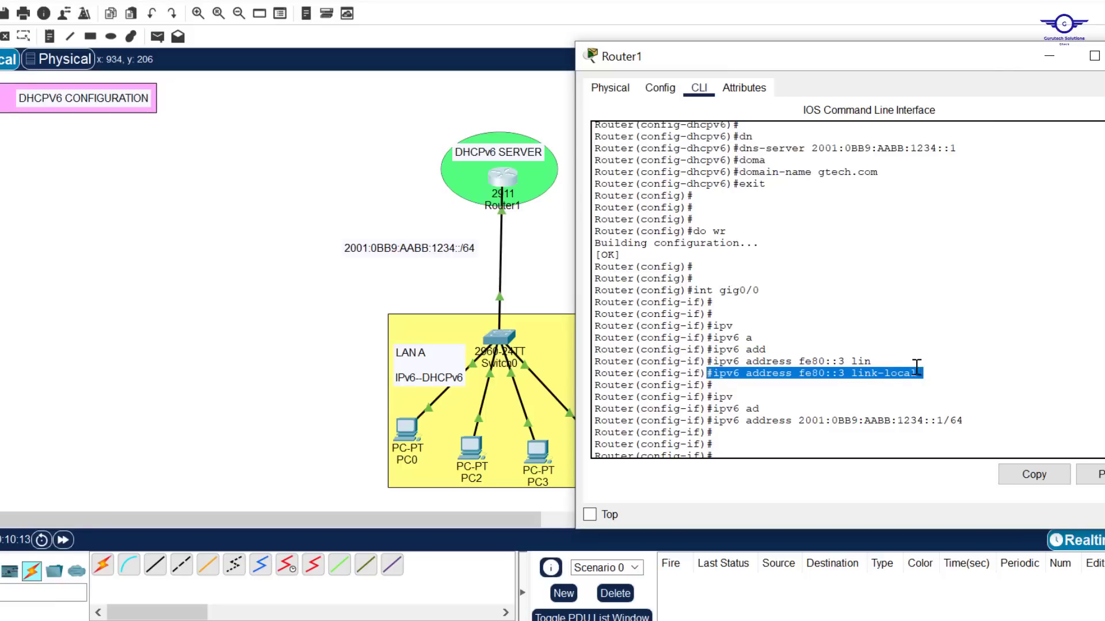
Review the command that assigns the global IPv6 address 2001:0BB9:AABB:1234::1/64 to gig0/0.
text(ipv)
key(Tab)
text(?)
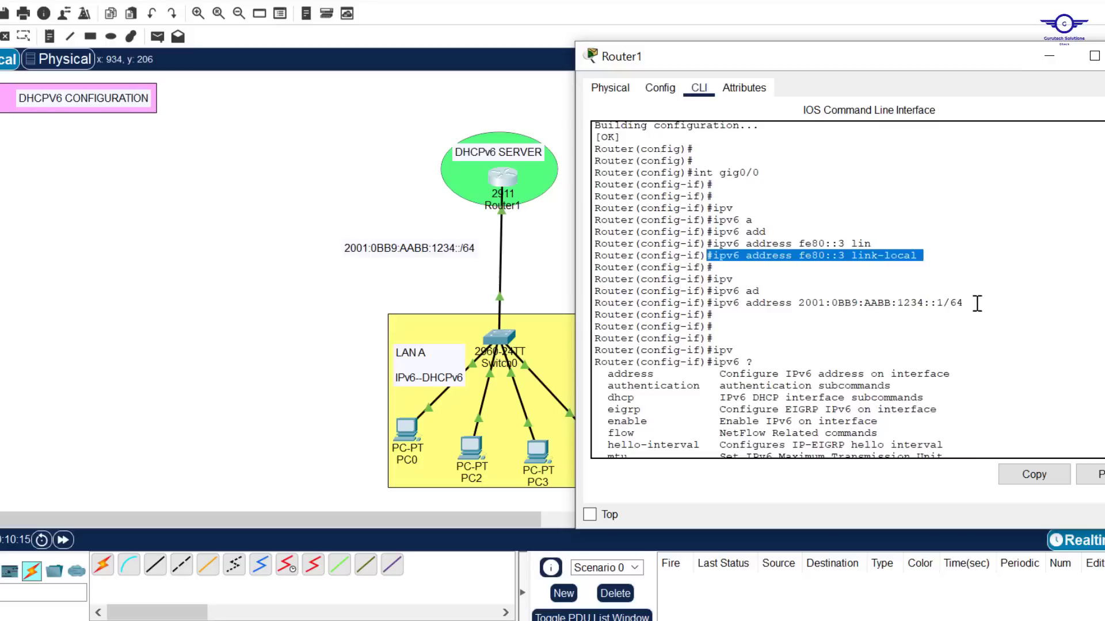
drag(970, 305, 714, 308)
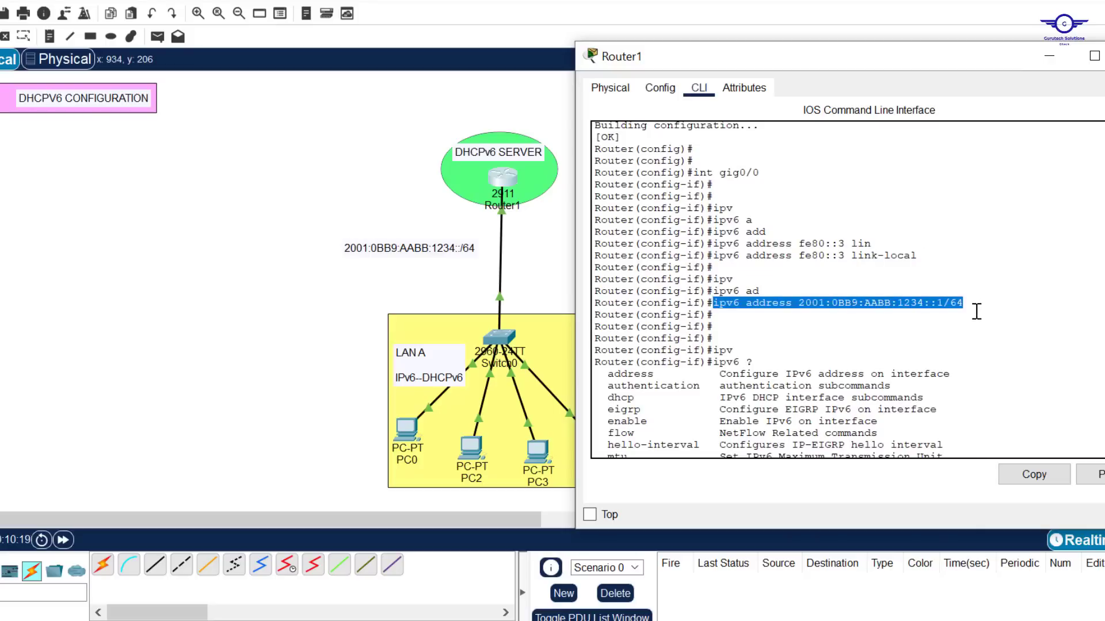
Review the command that binds gig0/0 to the DHCPv6 pool, ipv6 dhcp server TEST.
scroll(894, 333, down, 6)
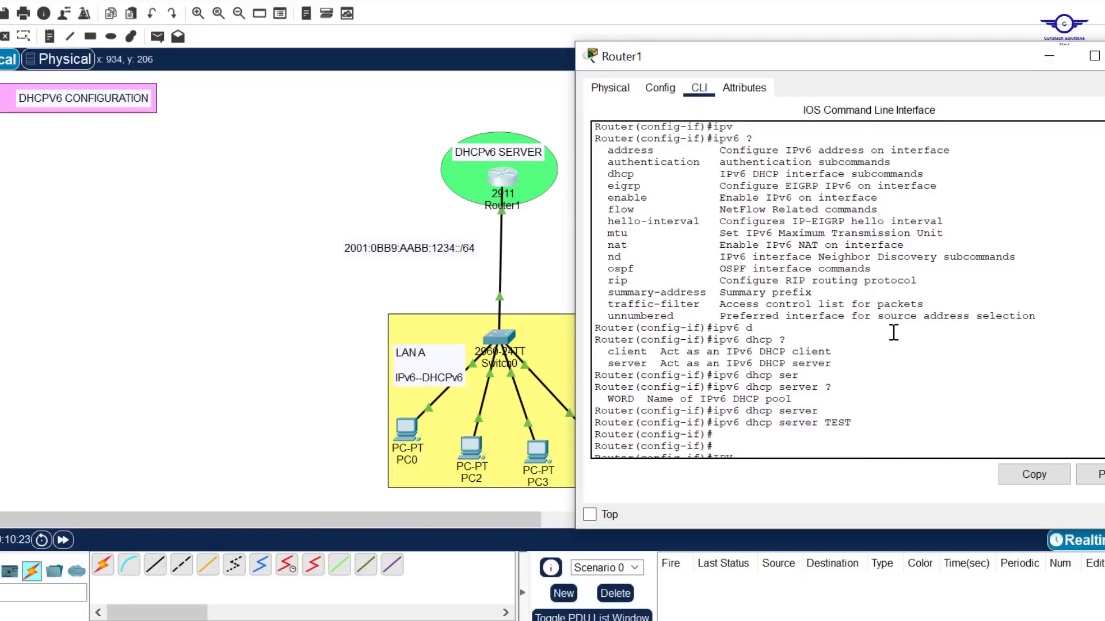
scroll(894, 332, down, 1)
drag(852, 383, 712, 386)
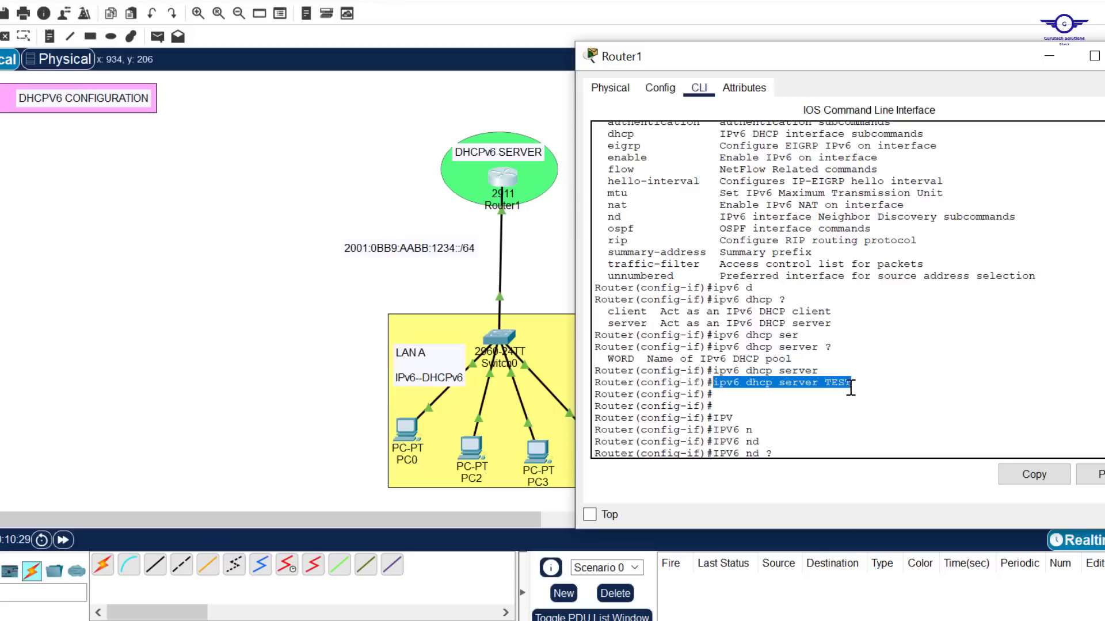
drag(854, 384, 827, 382)
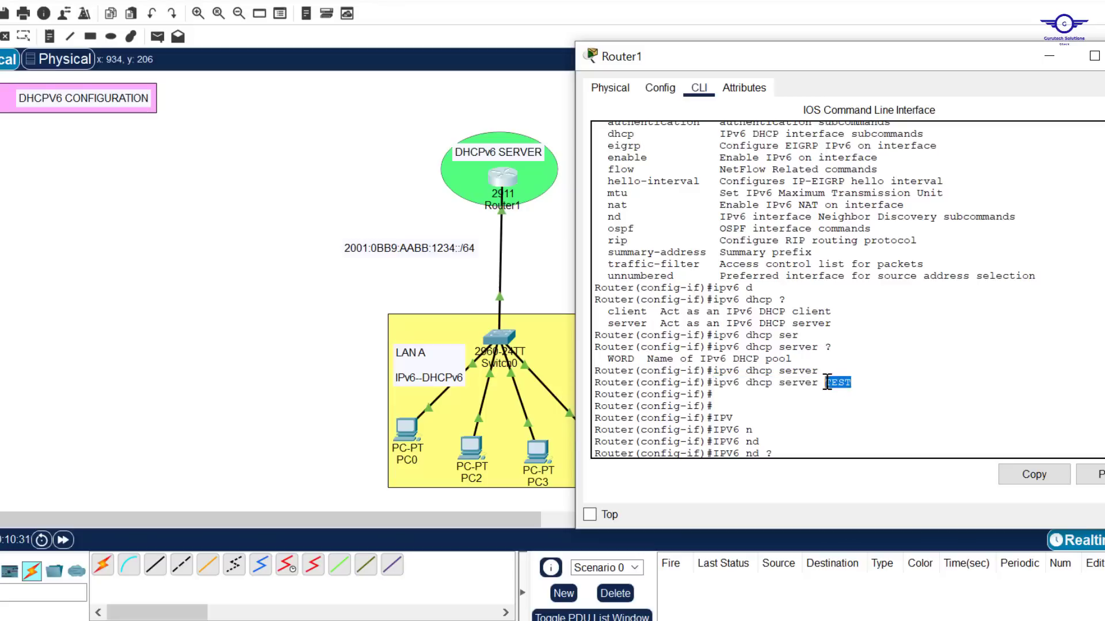
Review the IPV6 nd managed-config-flag command and its help description in the command history.
scroll(871, 374, down, 3)
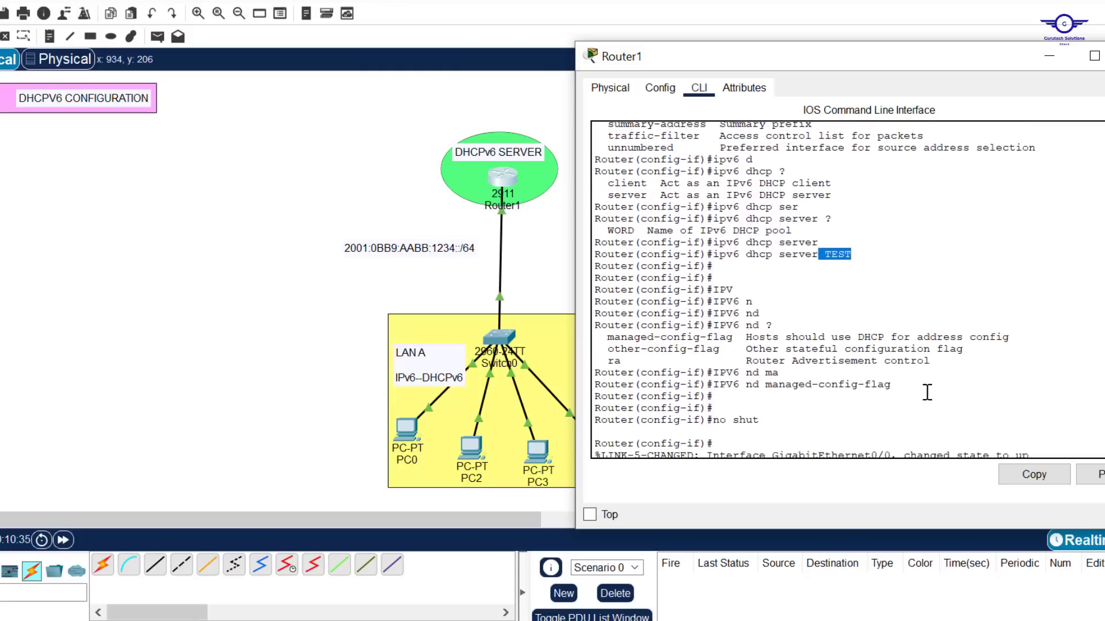
drag(900, 394, 714, 384)
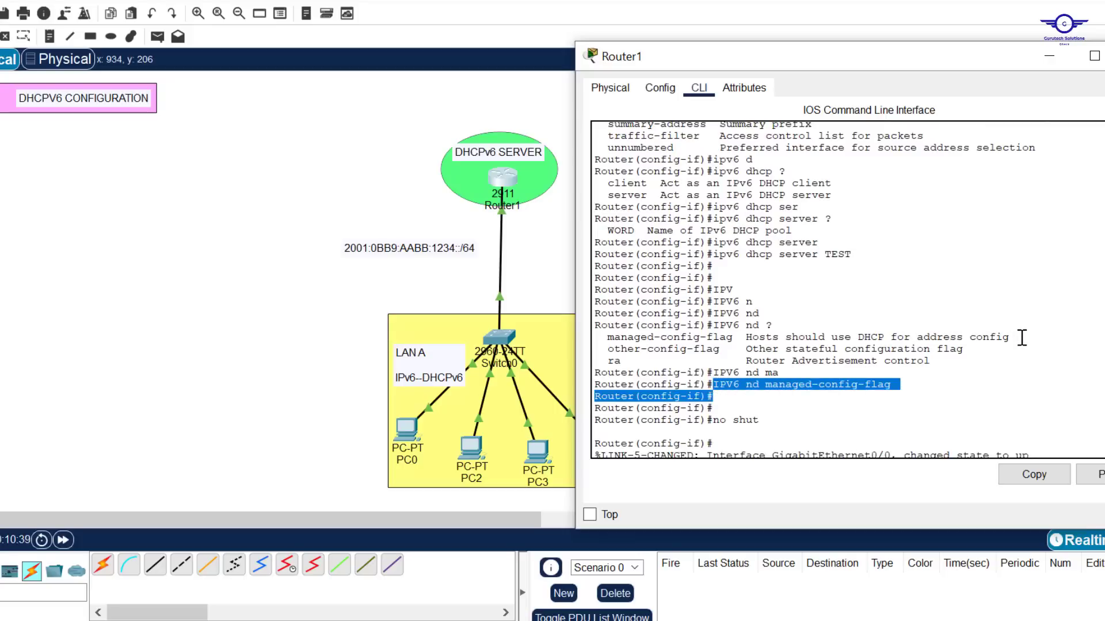
drag(1012, 338, 851, 338)
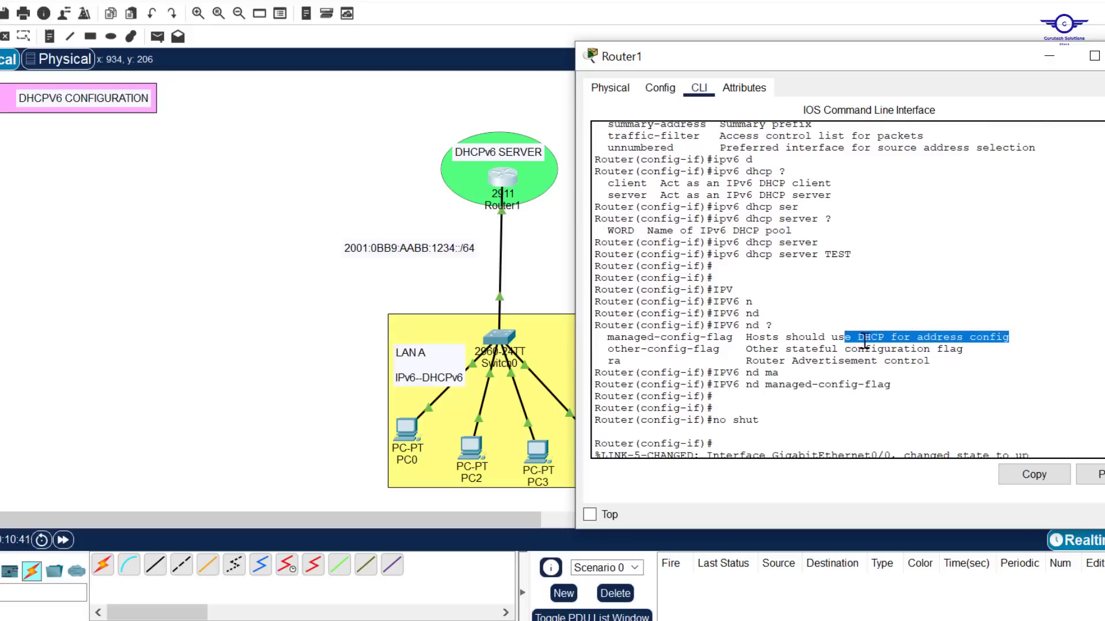
Review the closing no shut, ex and do wr commands in the history and close Router1's window.
key(Return)
key(Return)
key(Return)
key(Return)
key(Return)
text(ex)
key(Return)
key(Return)
key(Return)
text(do wr)
key(Return)
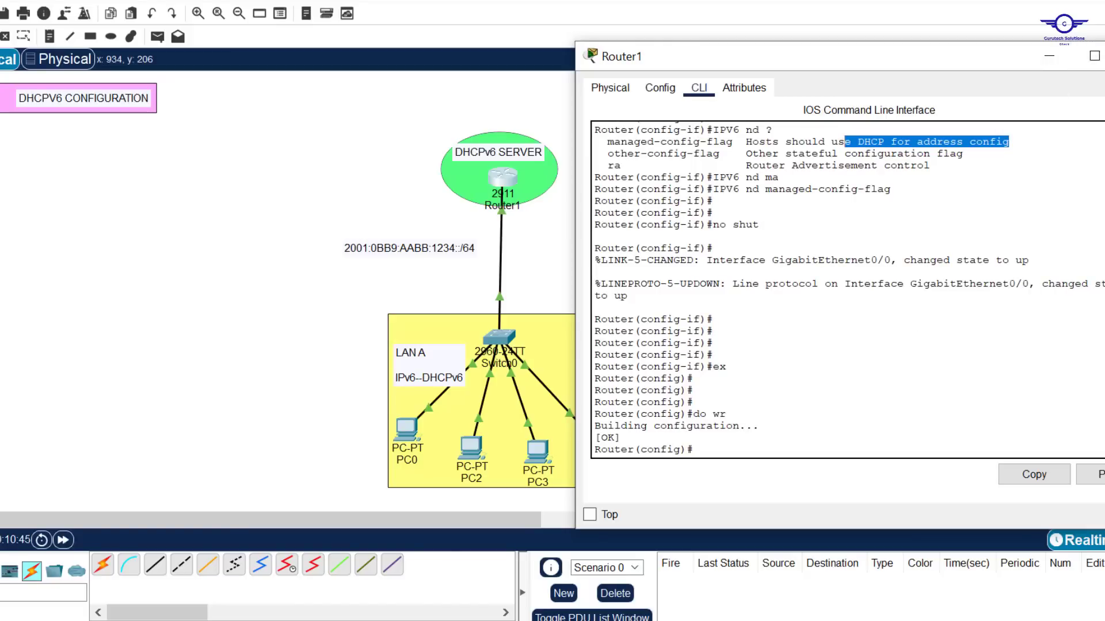
click(1102, 55)
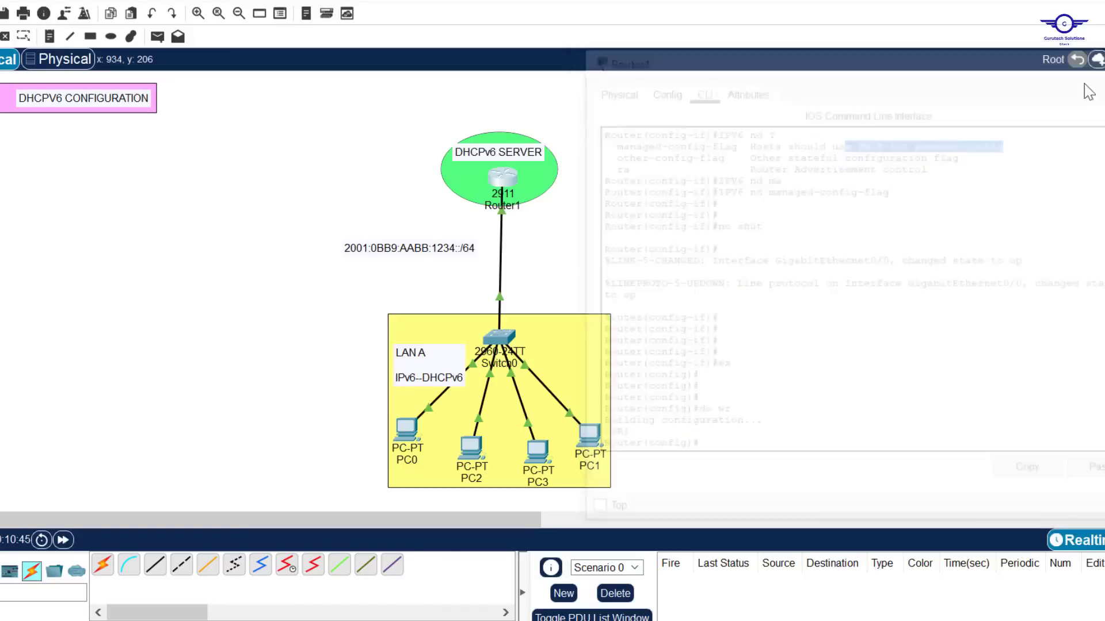
Open PC0's global settings and set its IPv6 gateway/DNS to Automatic.
click(403, 432)
click(481, 12)
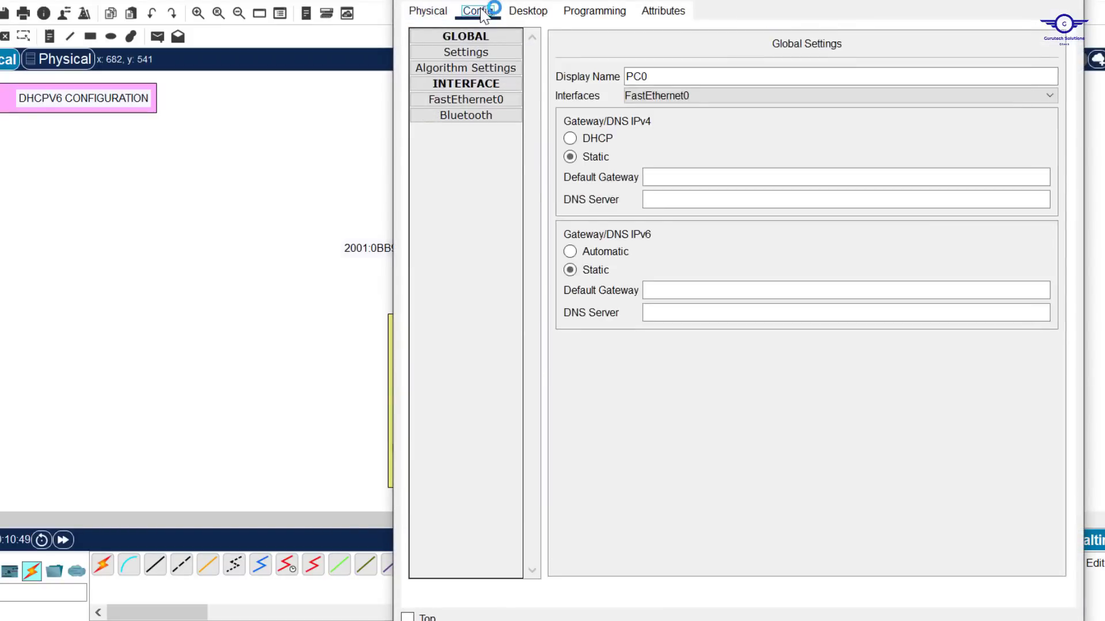
click(569, 252)
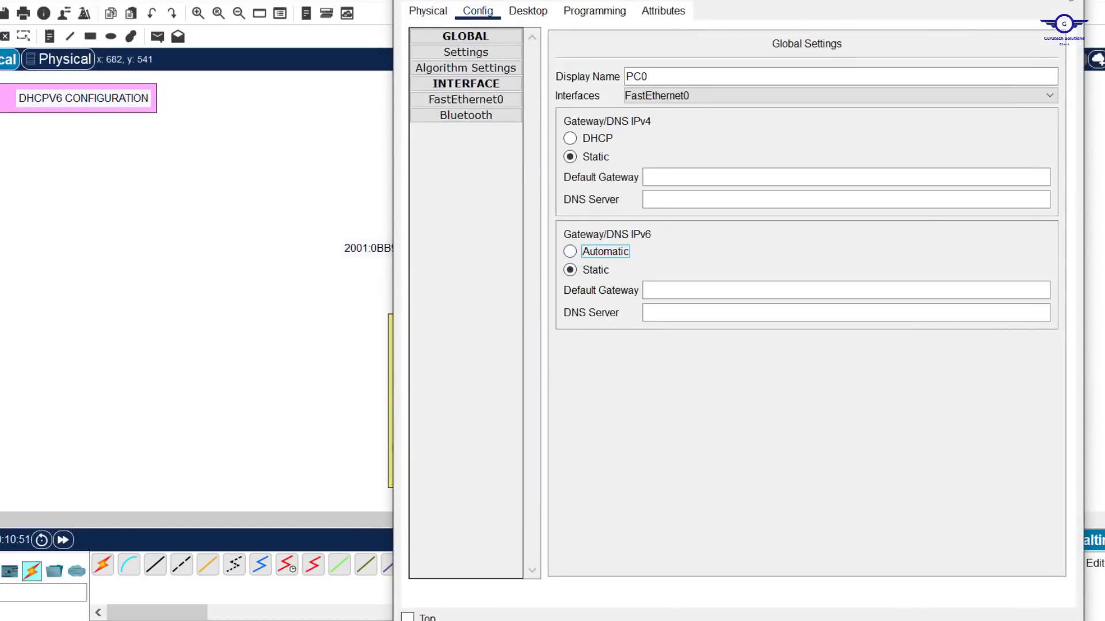
Open PC0's IP Configuration and review its automatic IPv6 address, default gateway and DNS server.
click(527, 11)
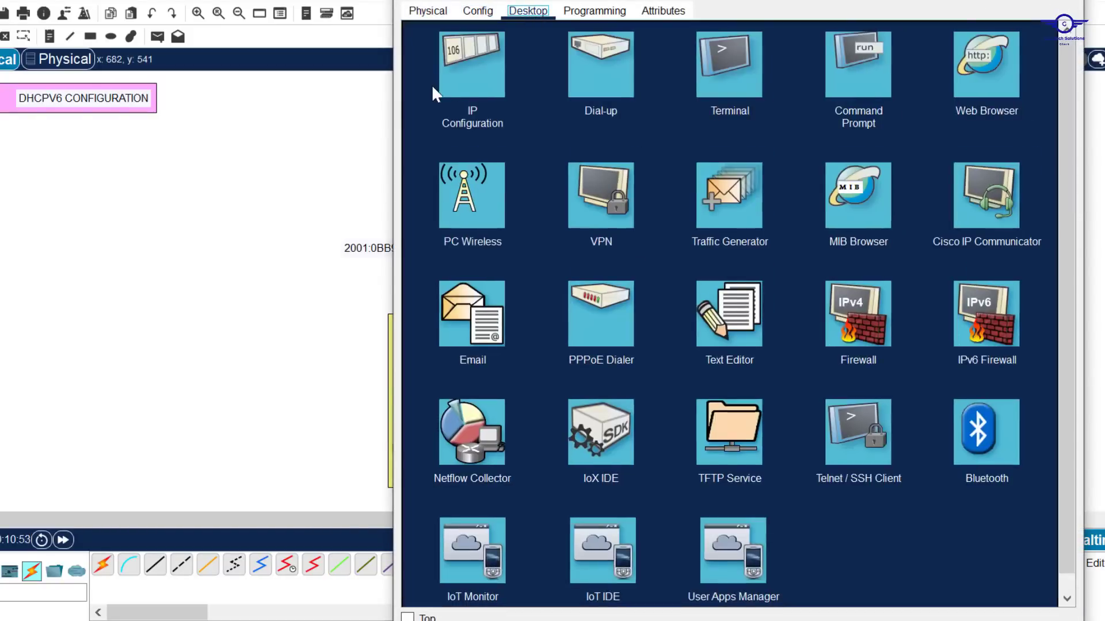
click(433, 85)
click(1059, 33)
click(477, 11)
click(528, 11)
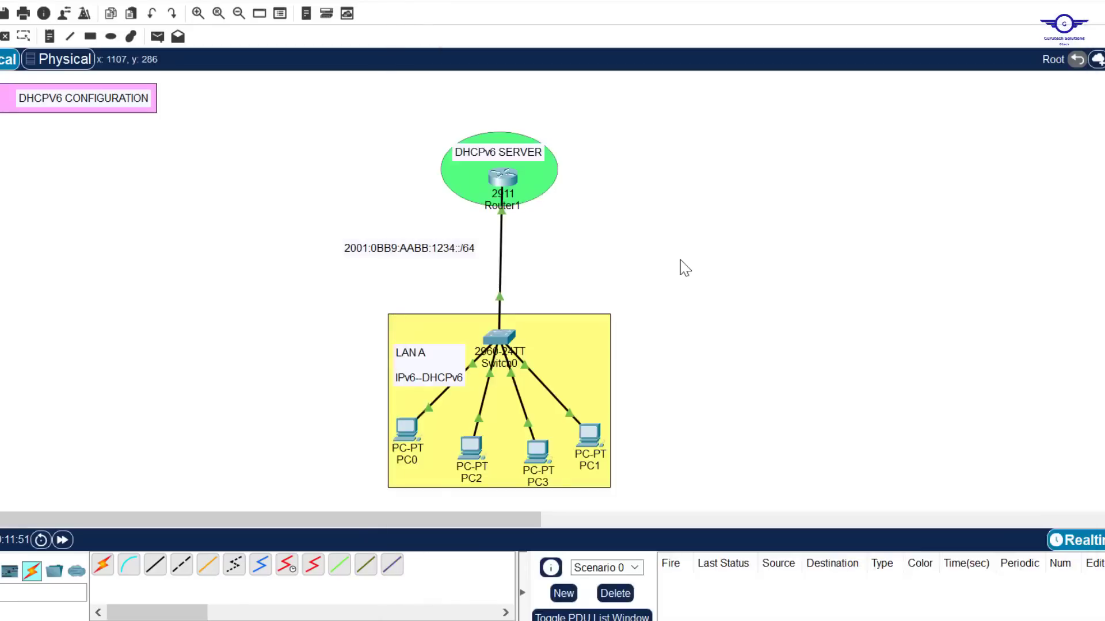
click(406, 434)
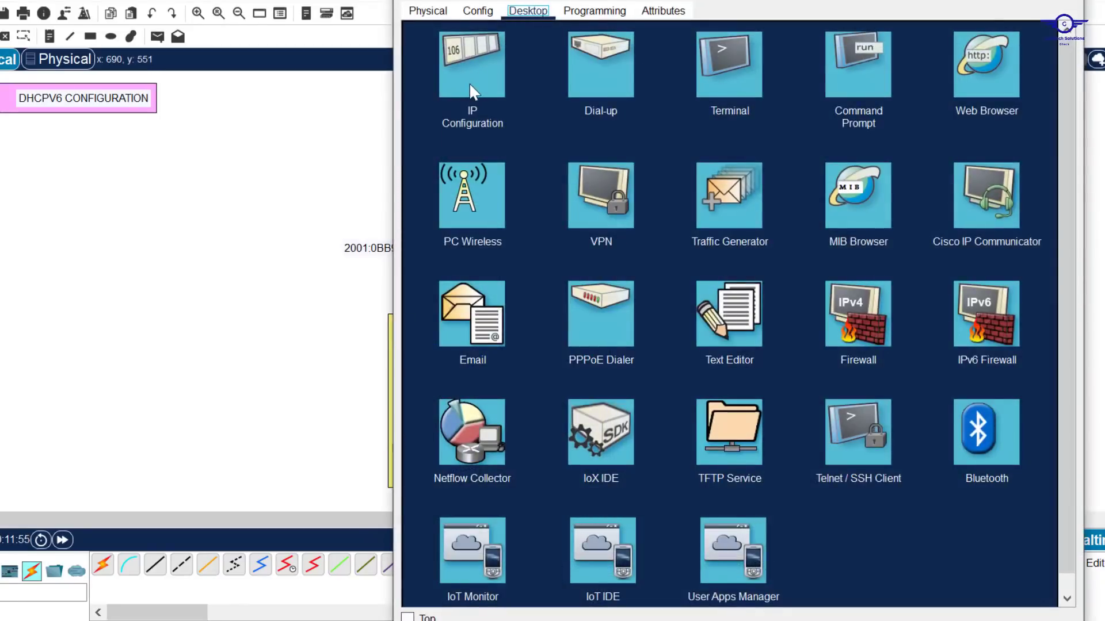
click(468, 82)
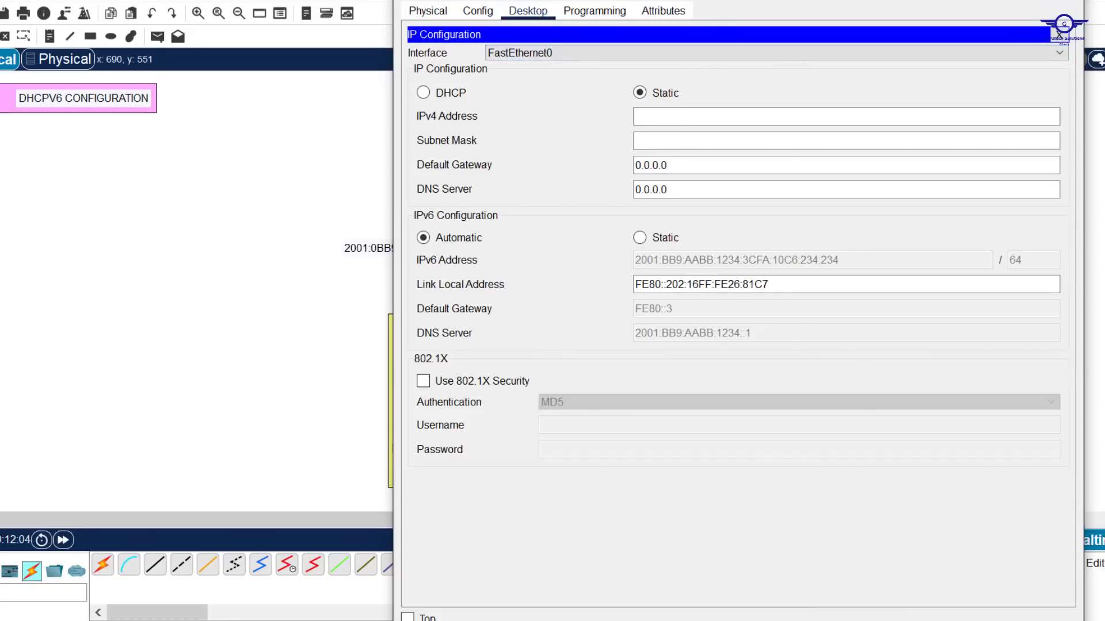
drag(705, 1, 819, 27)
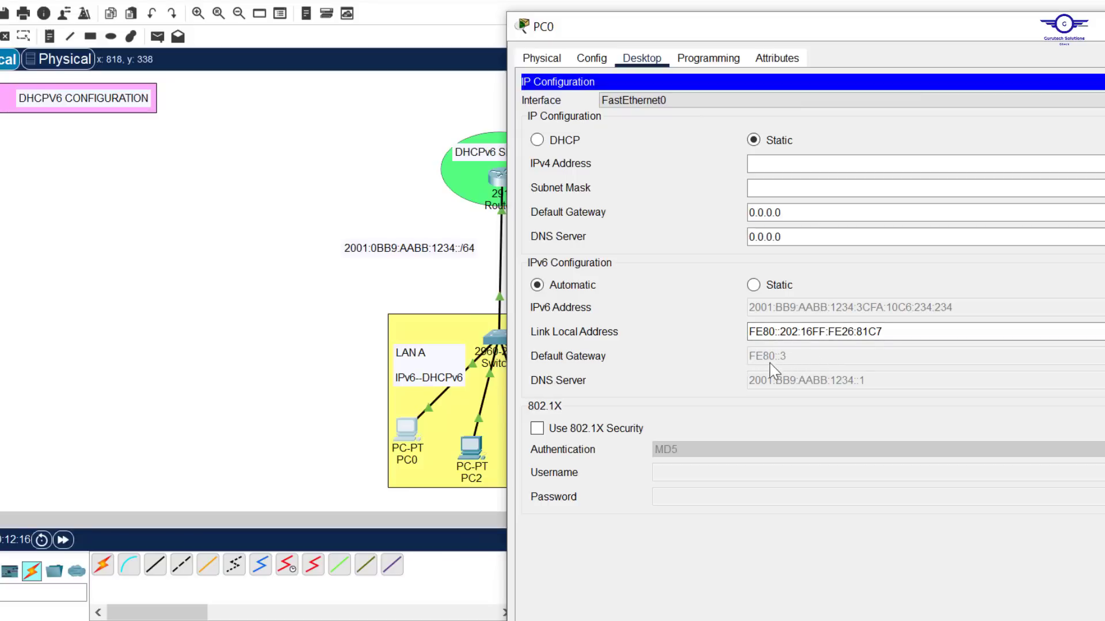
Check the fe80::3 link-local address command in Router1's command history against PC0's IPv6 default gateway.
click(466, 253)
click(503, 181)
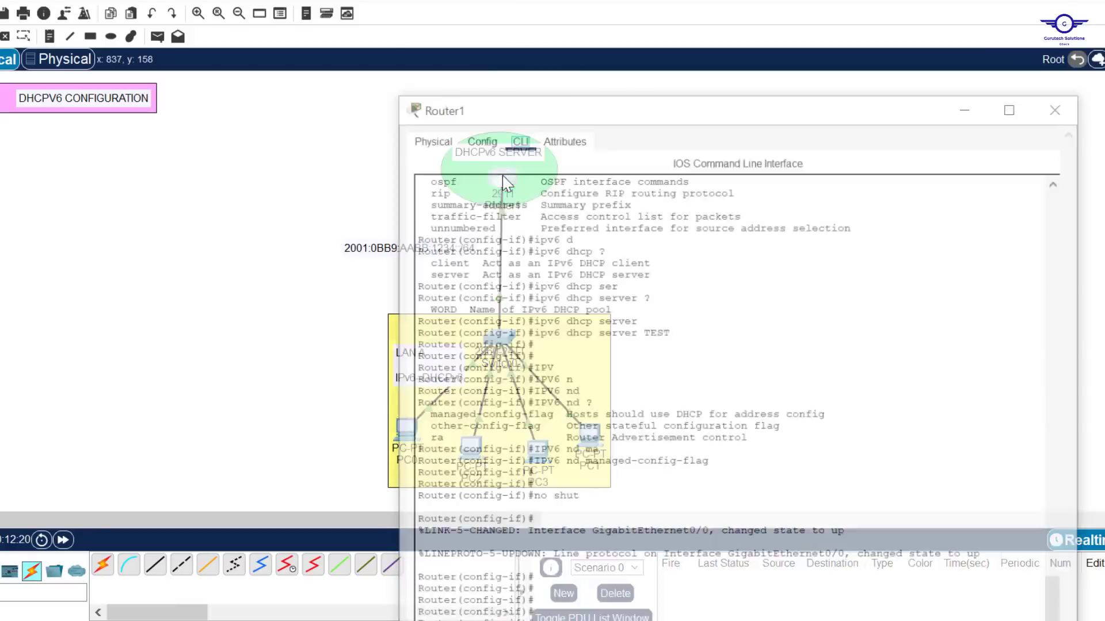
scroll(674, 213, up, 10)
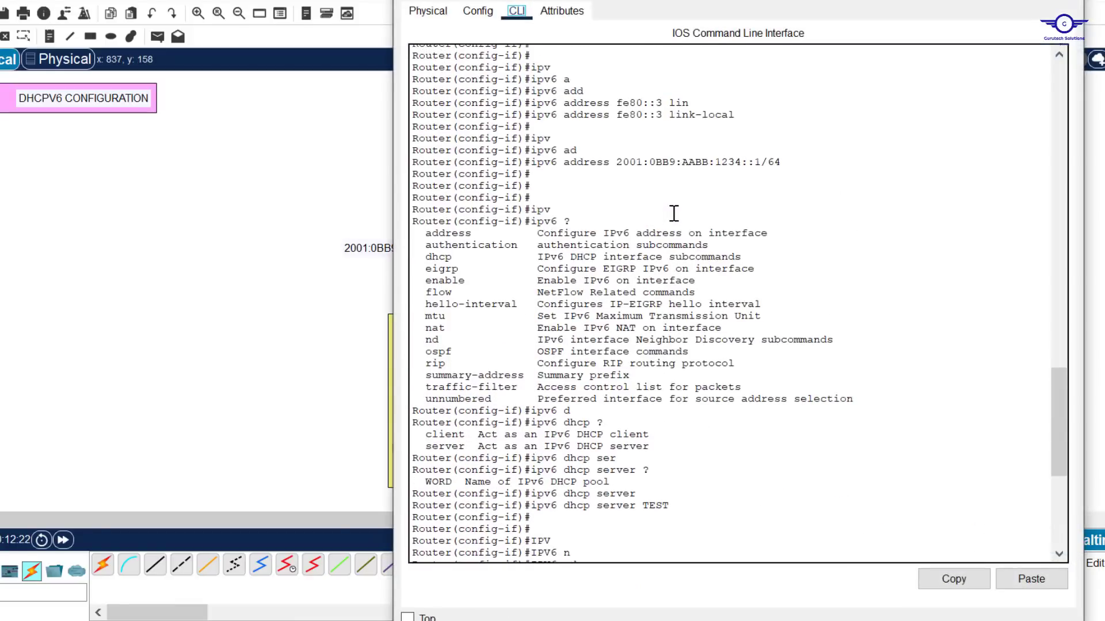
scroll(697, 161, up, 1)
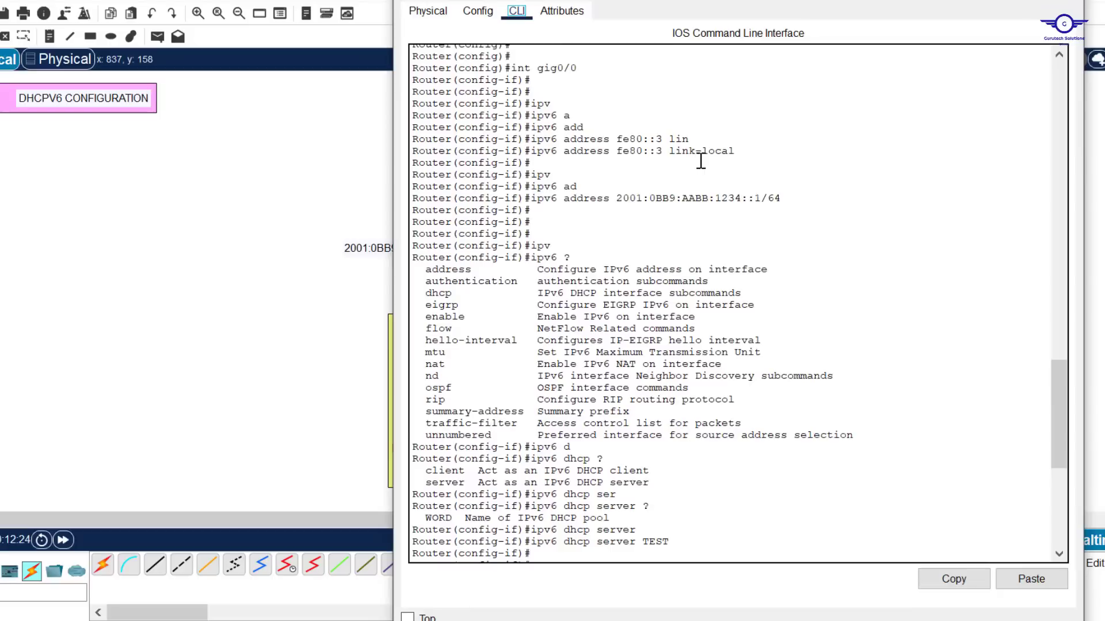
drag(746, 157, 614, 151)
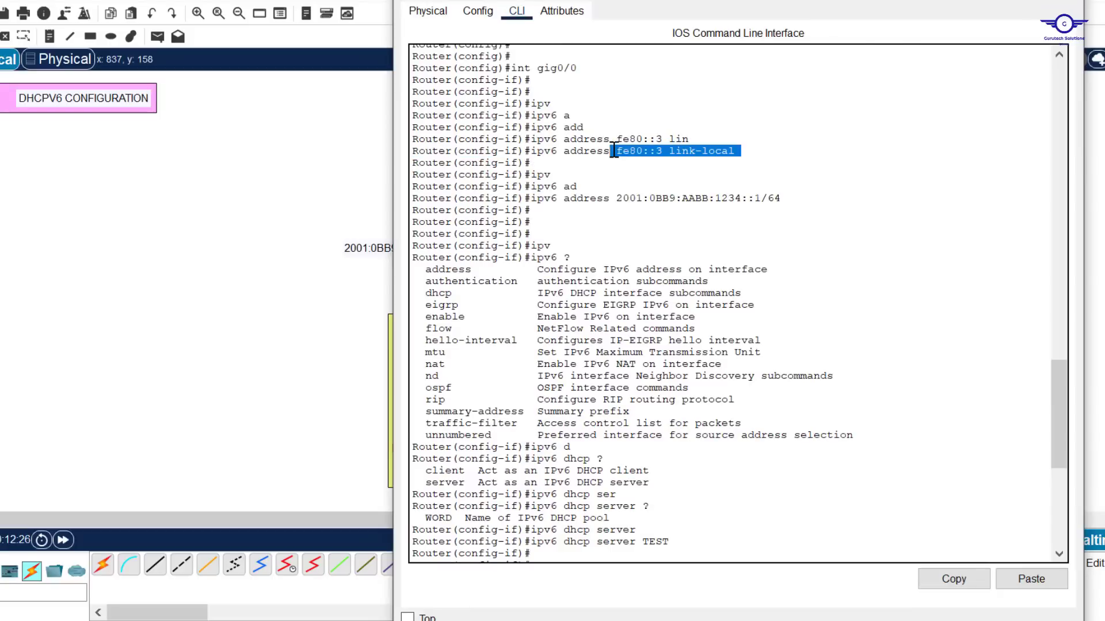
click(997, 2)
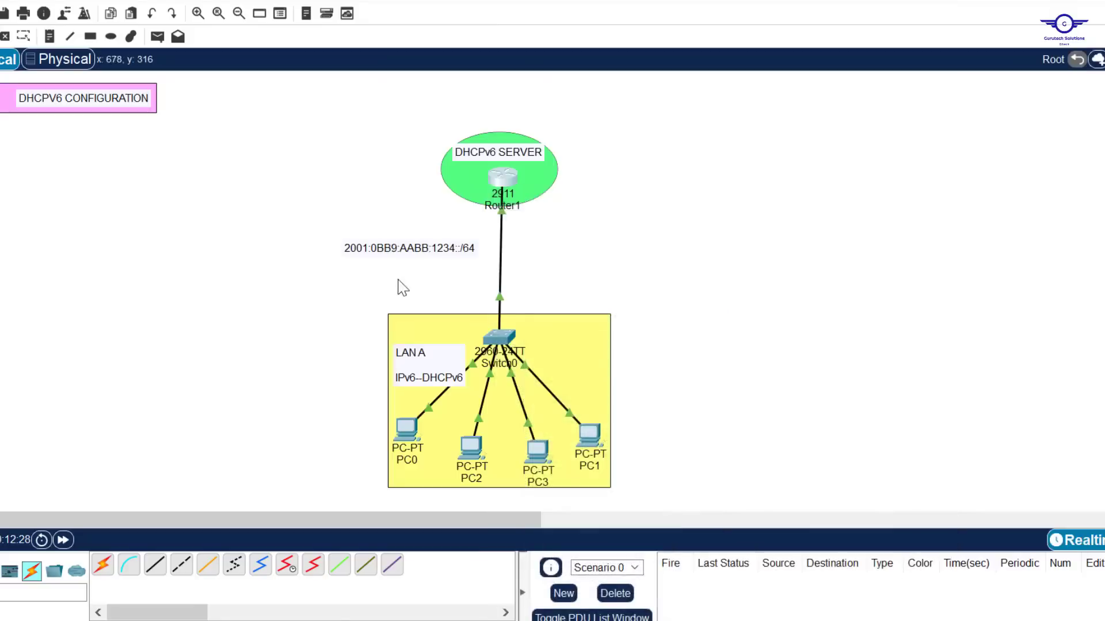
Check the automatic IPv6 configuration of PC2, PC3 and PC1 one after another.
click(472, 446)
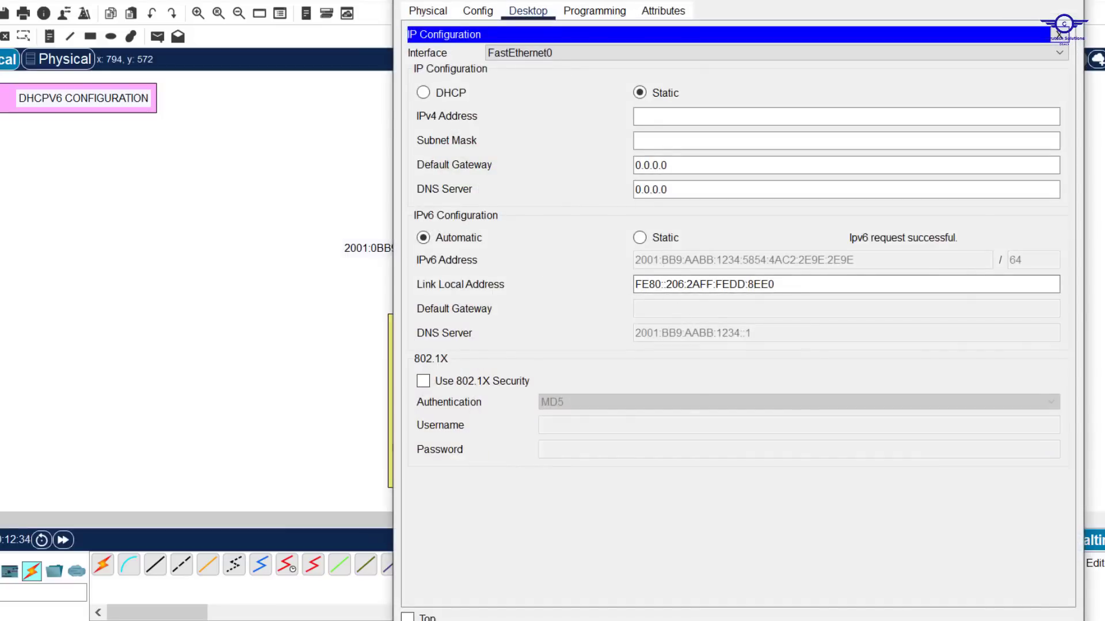
click(1087, 7)
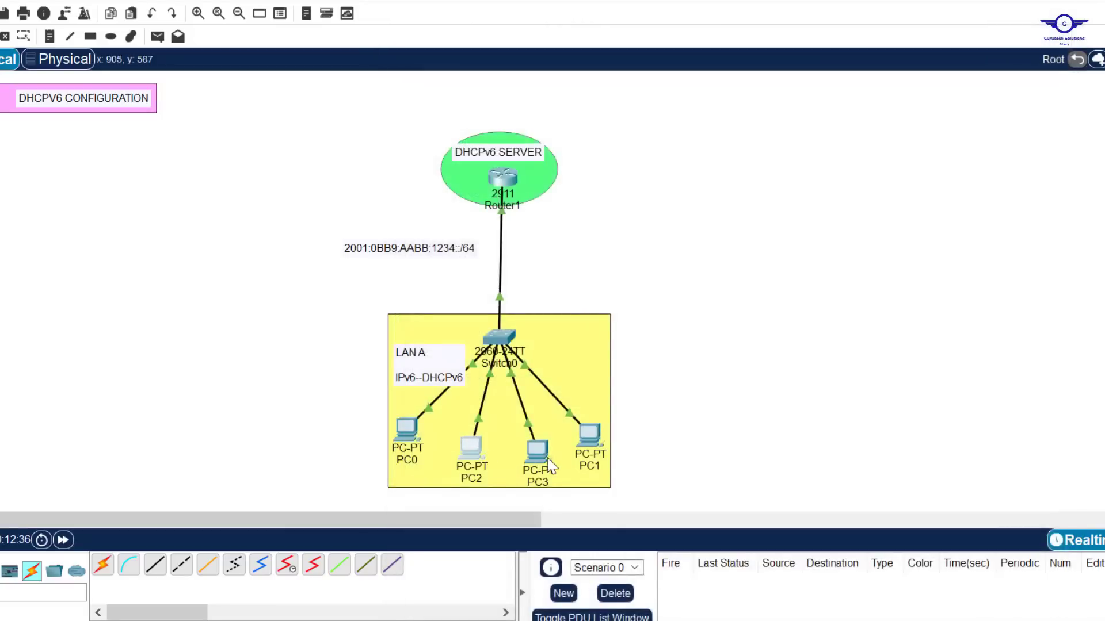
click(538, 452)
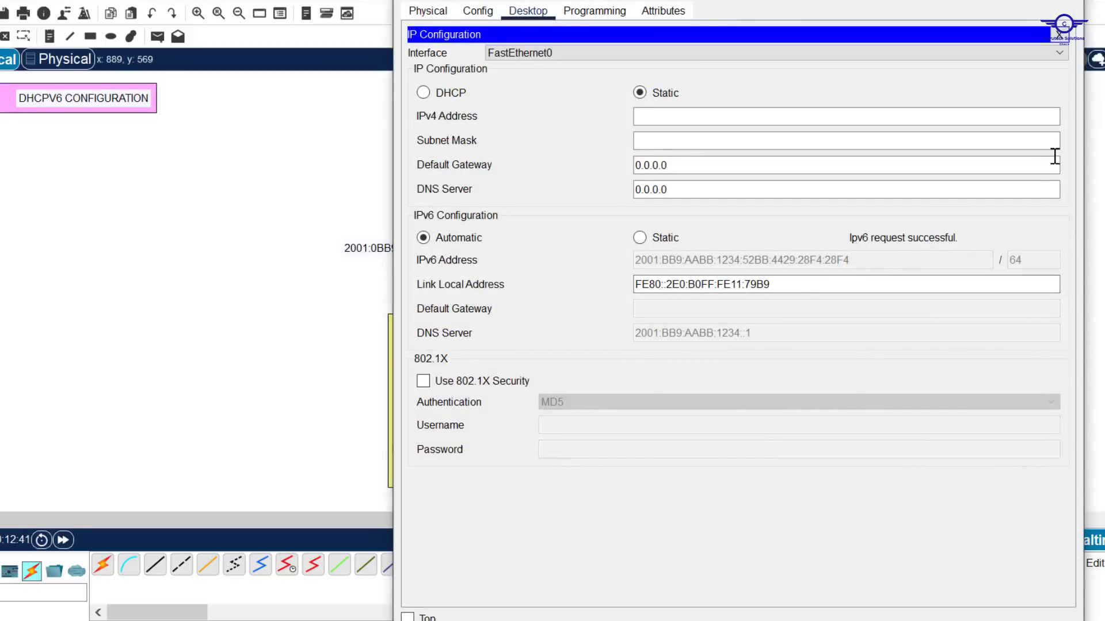
click(1066, 1)
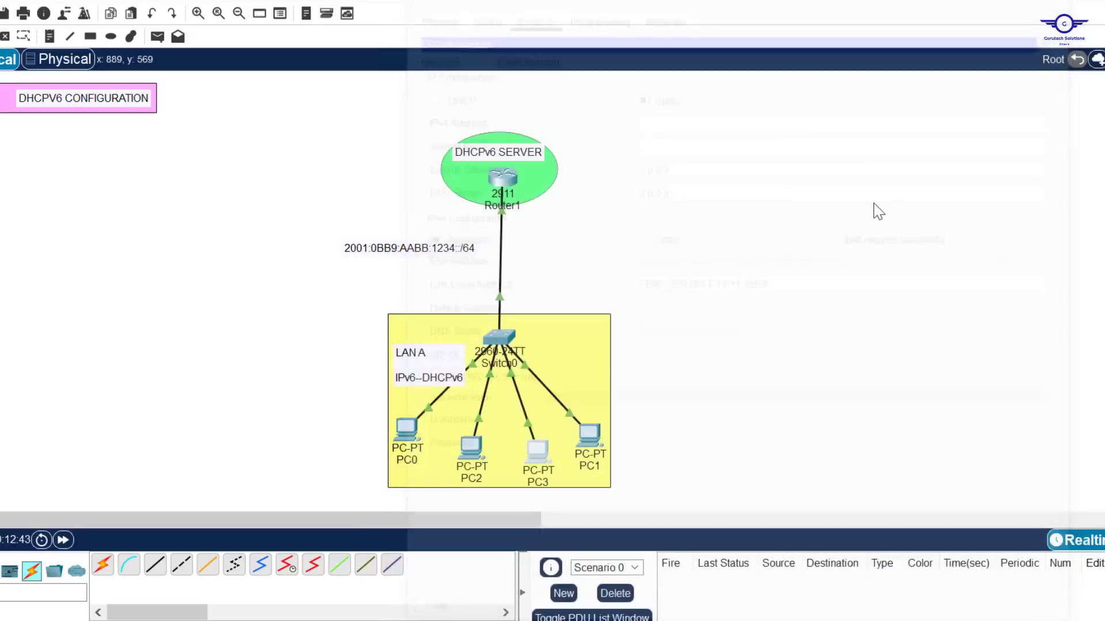
click(590, 443)
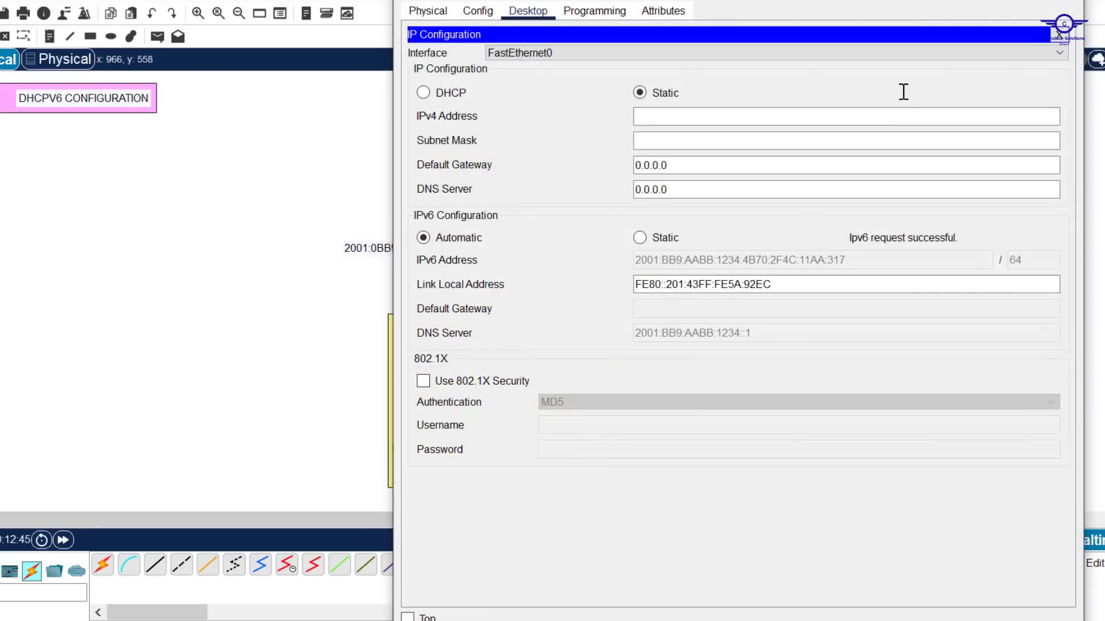
click(1060, 2)
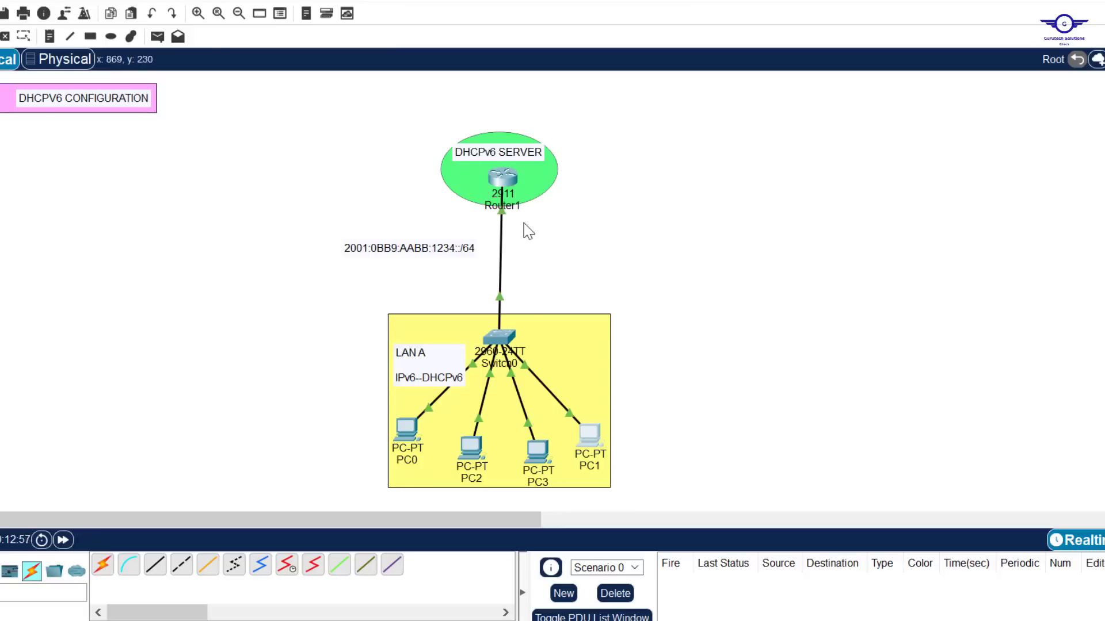
Switch to the Google Sheets topic list and fill the DHCPv6 Server Parts 1-2 cell with yellow.
drag(335, 296, 702, 509)
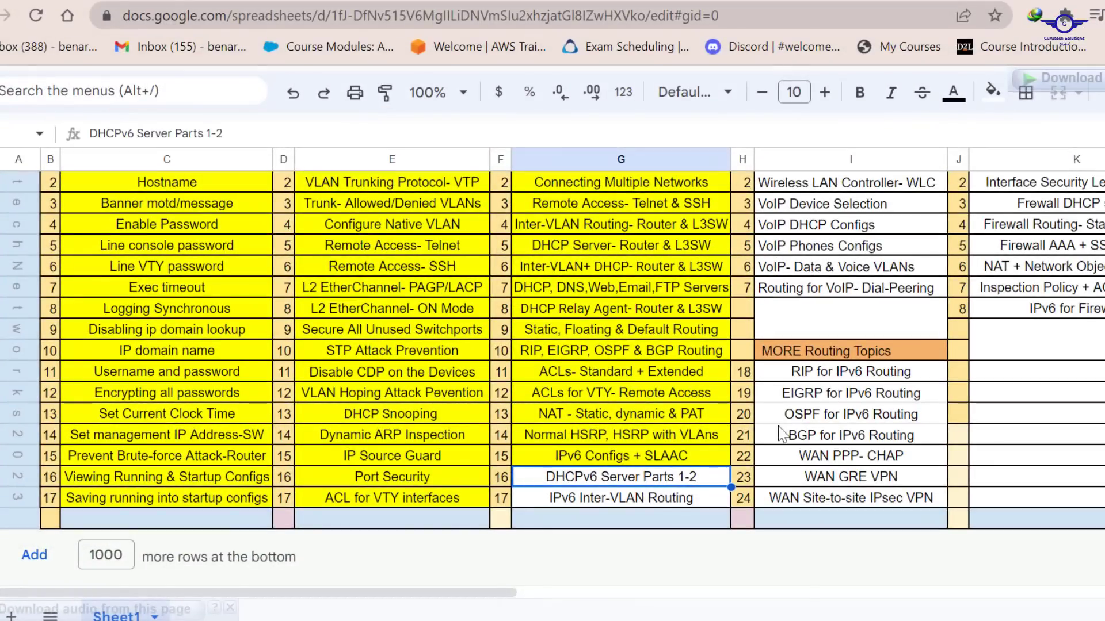
click(992, 90)
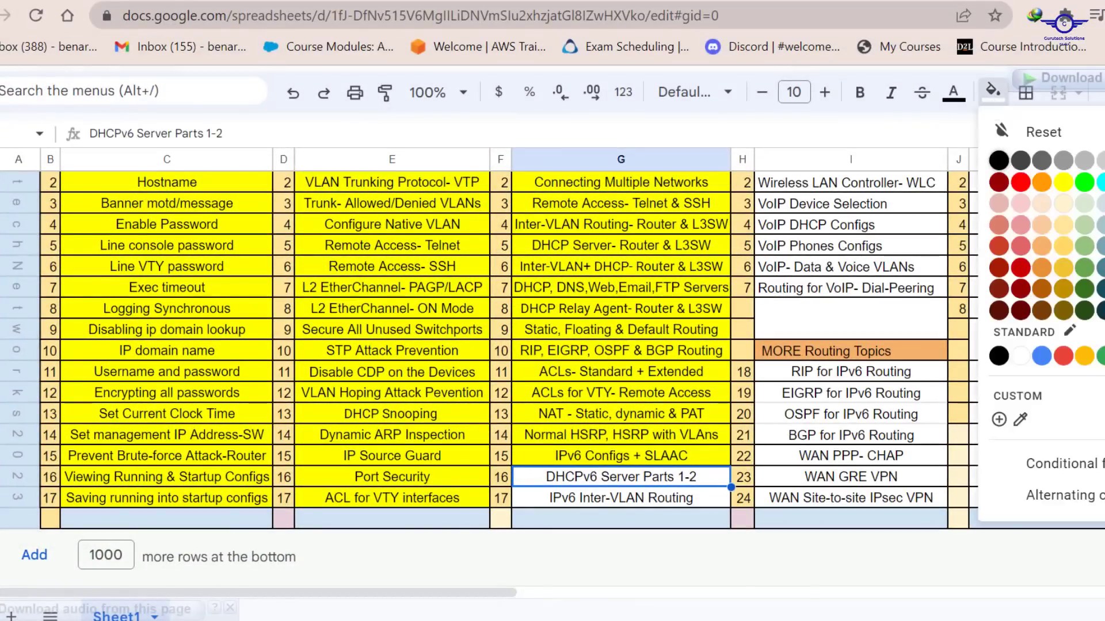
click(1063, 182)
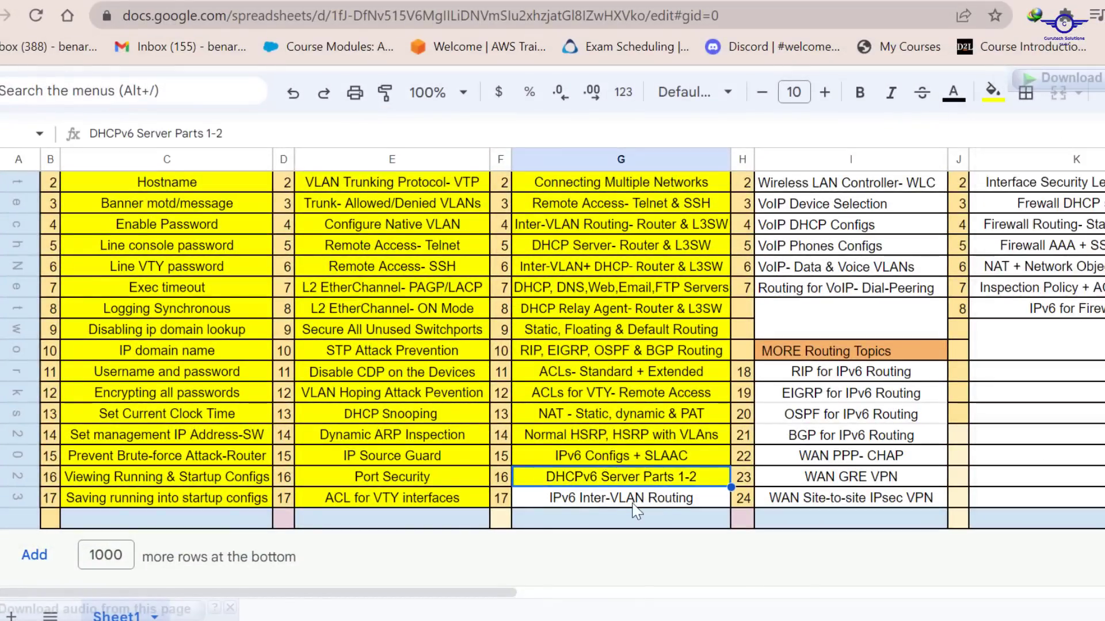